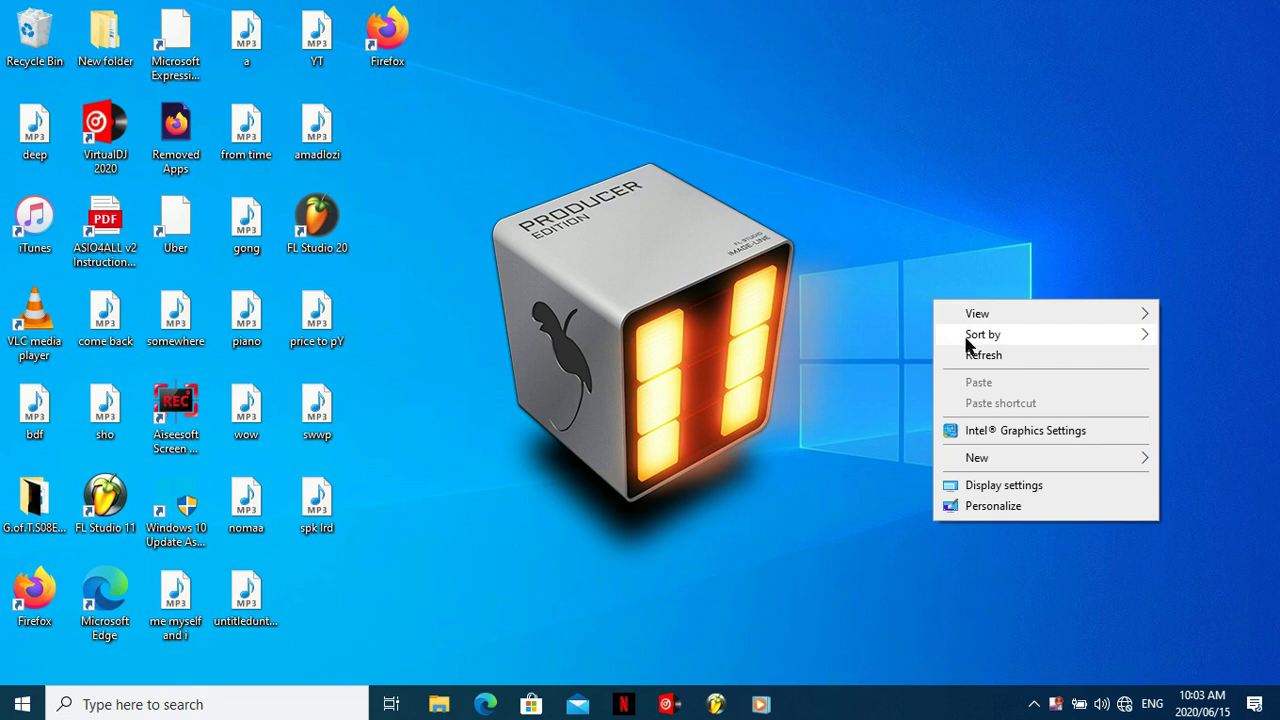
pyautogui.click(963, 346)
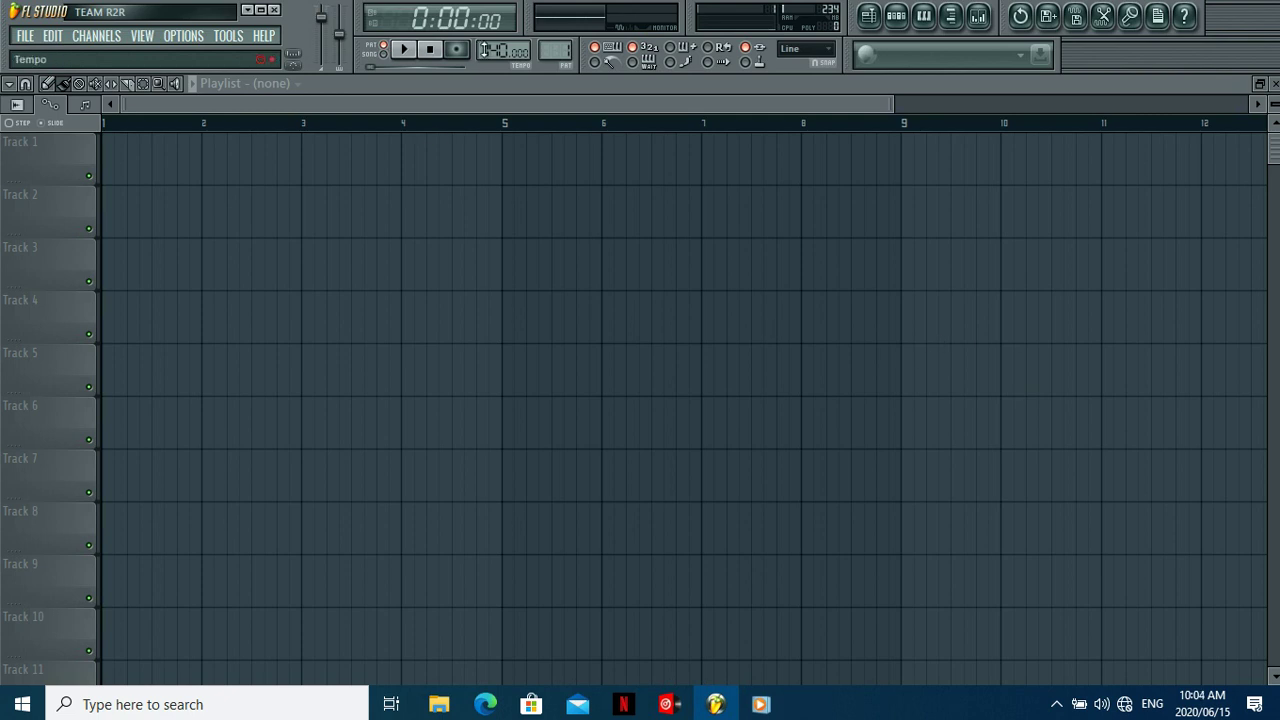
# Step: Set the empty project's tempo to 120 and show about 18 bars in the playlist
pyautogui.click(499, 51)
pyautogui.scroll(-2, 499, 52)
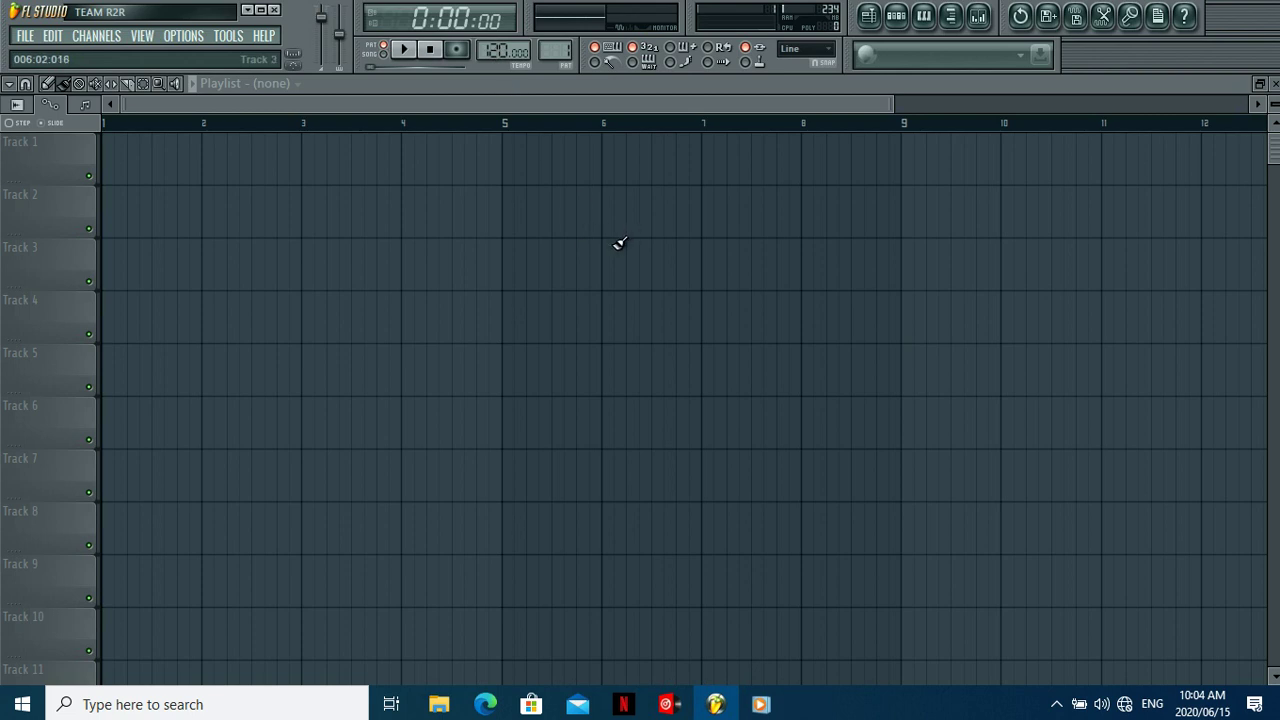
pyautogui.click(897, 105)
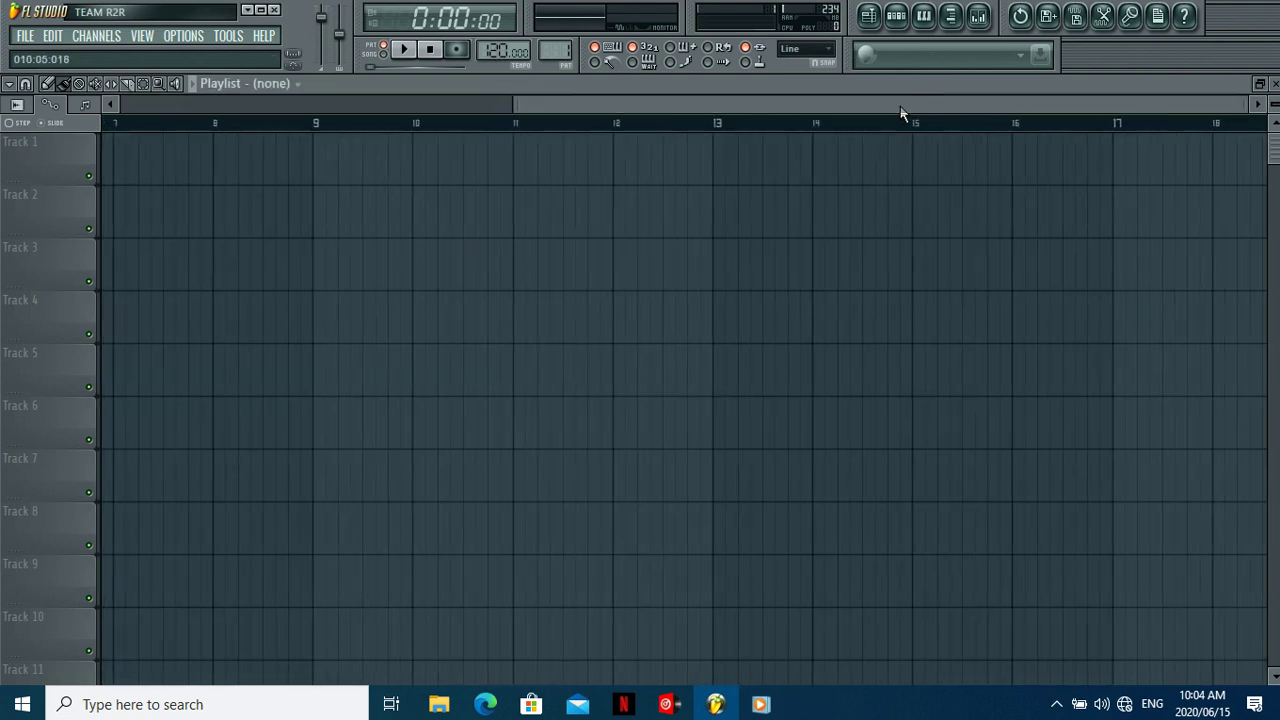
pyautogui.moveTo(513, 101); pyautogui.dragTo(30, 190)
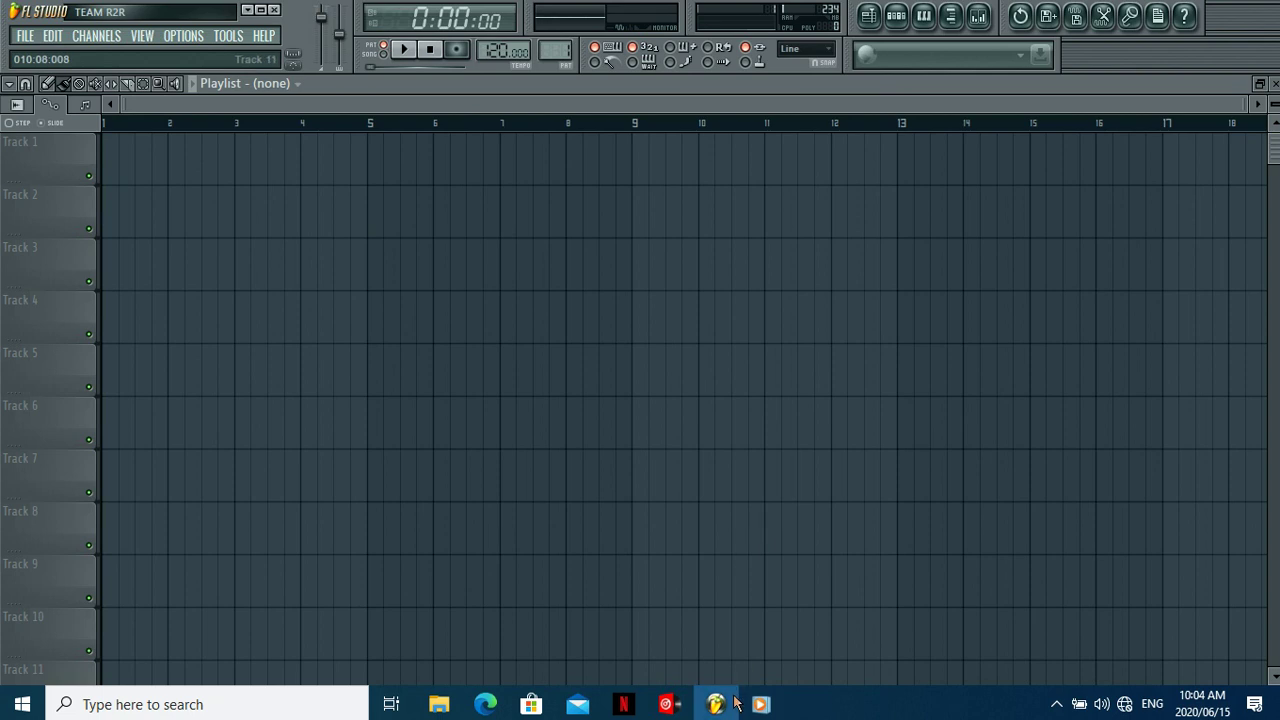
# Step: Open the recent project scfream.flp
pyautogui.click(25, 36)
pyautogui.click(75, 228)
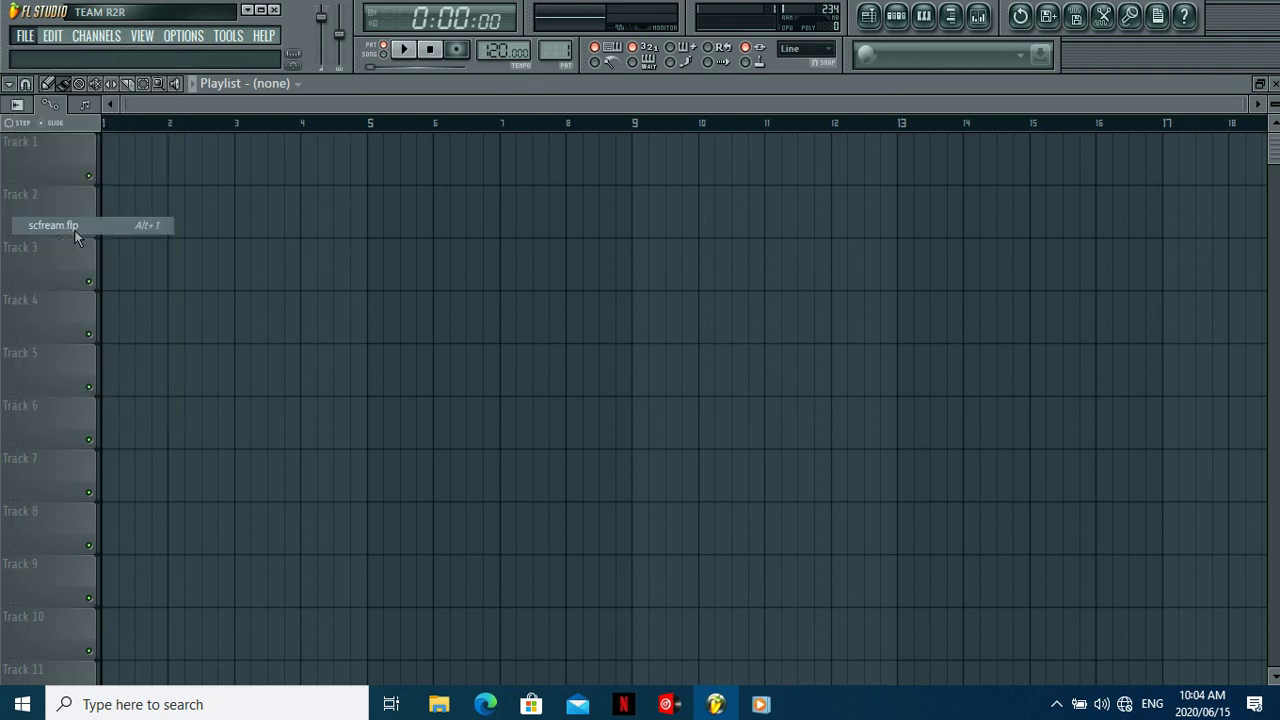
pyautogui.click(676, 400)
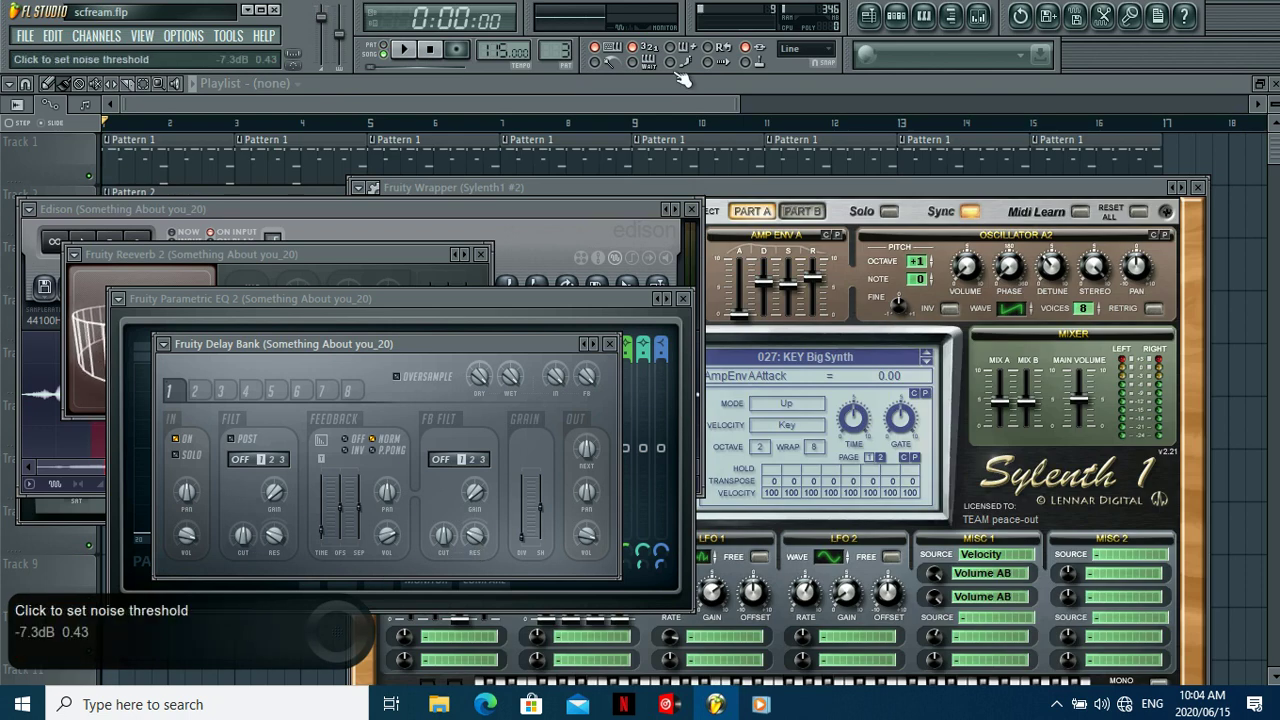
# Step: Play the opening of the full song arrangement in the playlist and stop the playback
pyautogui.click(768, 103)
pyautogui.moveTo(768, 103); pyautogui.dragTo(1083, 169)
pyautogui.moveTo(1273, 104); pyautogui.dragTo(1272, 150)
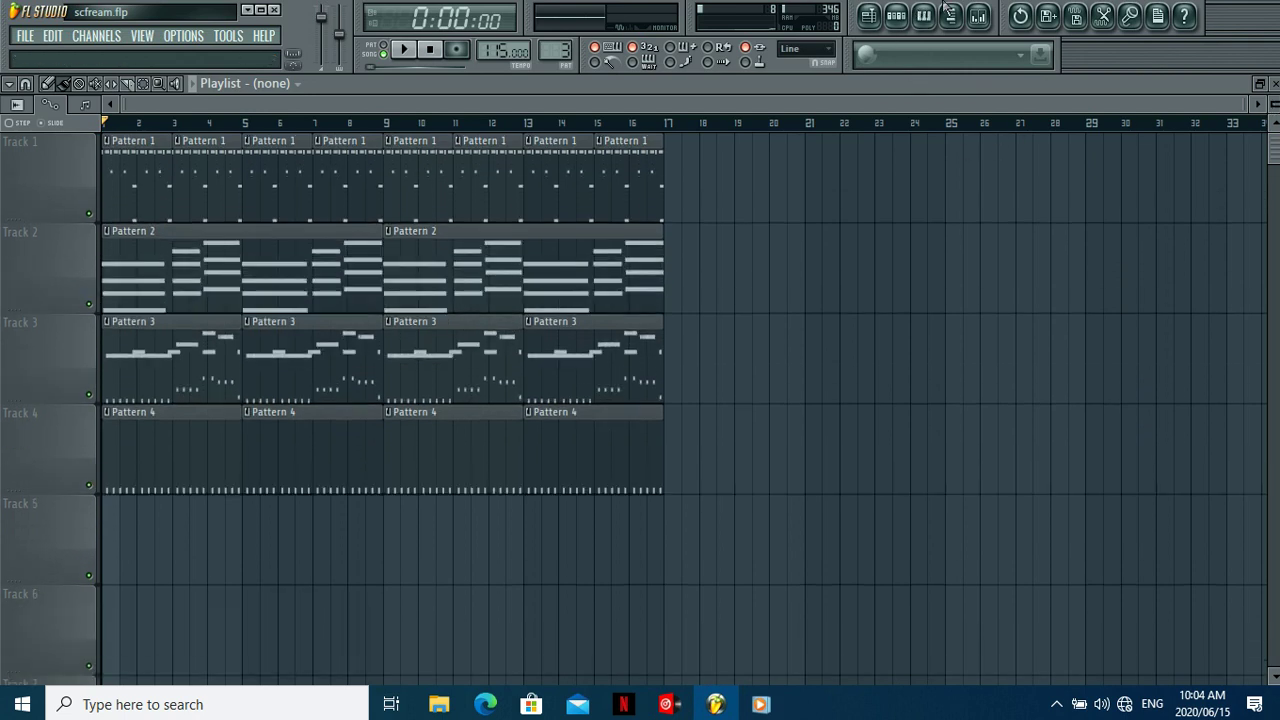
pyautogui.click(410, 52)
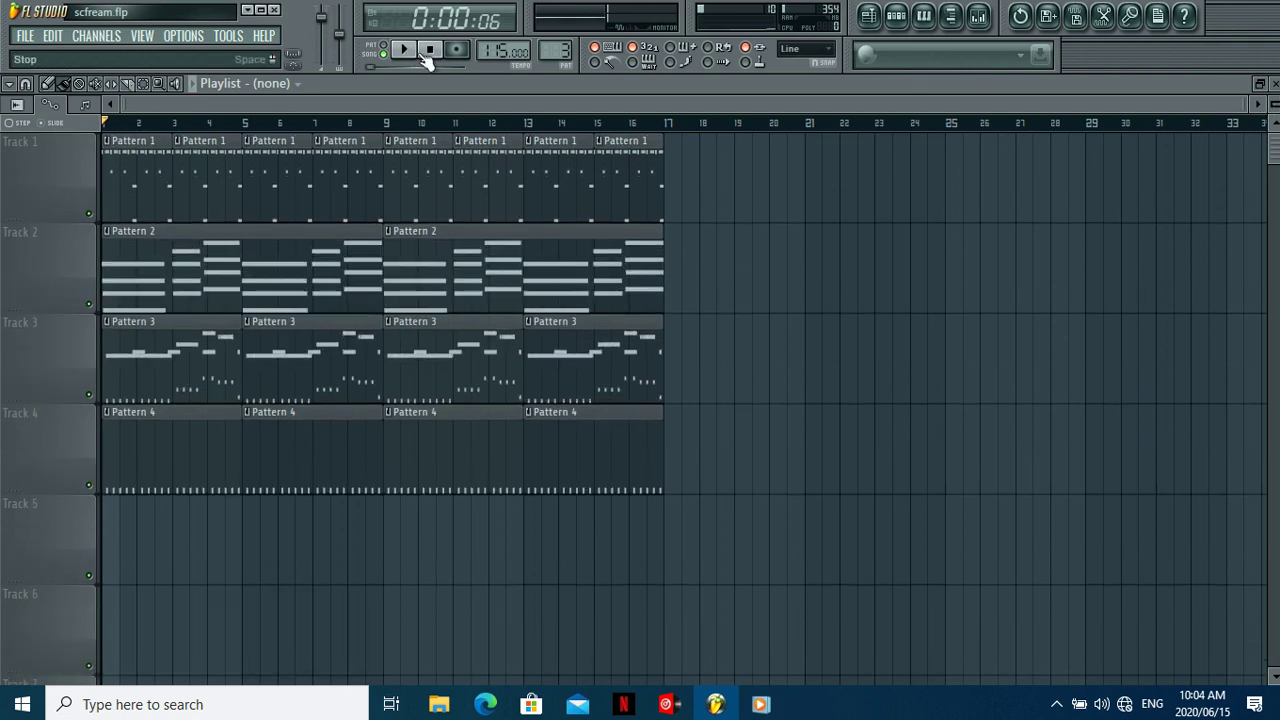
pyautogui.click(412, 52)
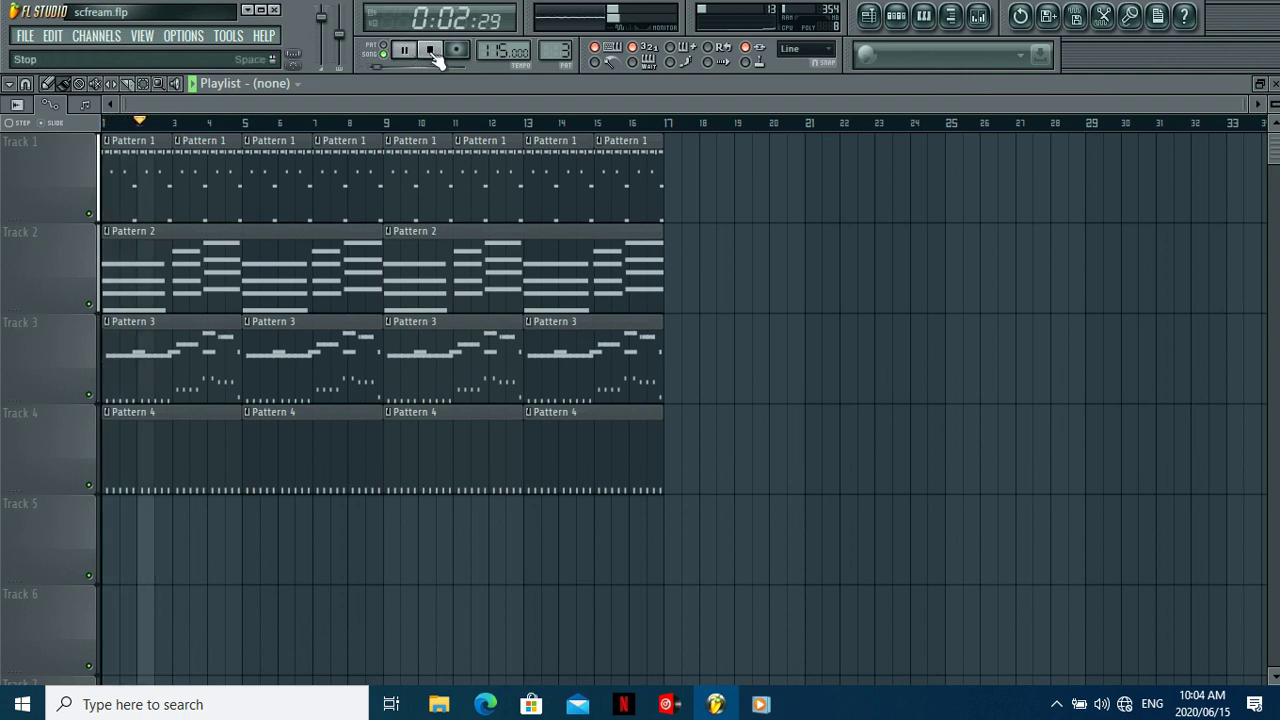
pyautogui.click(433, 54)
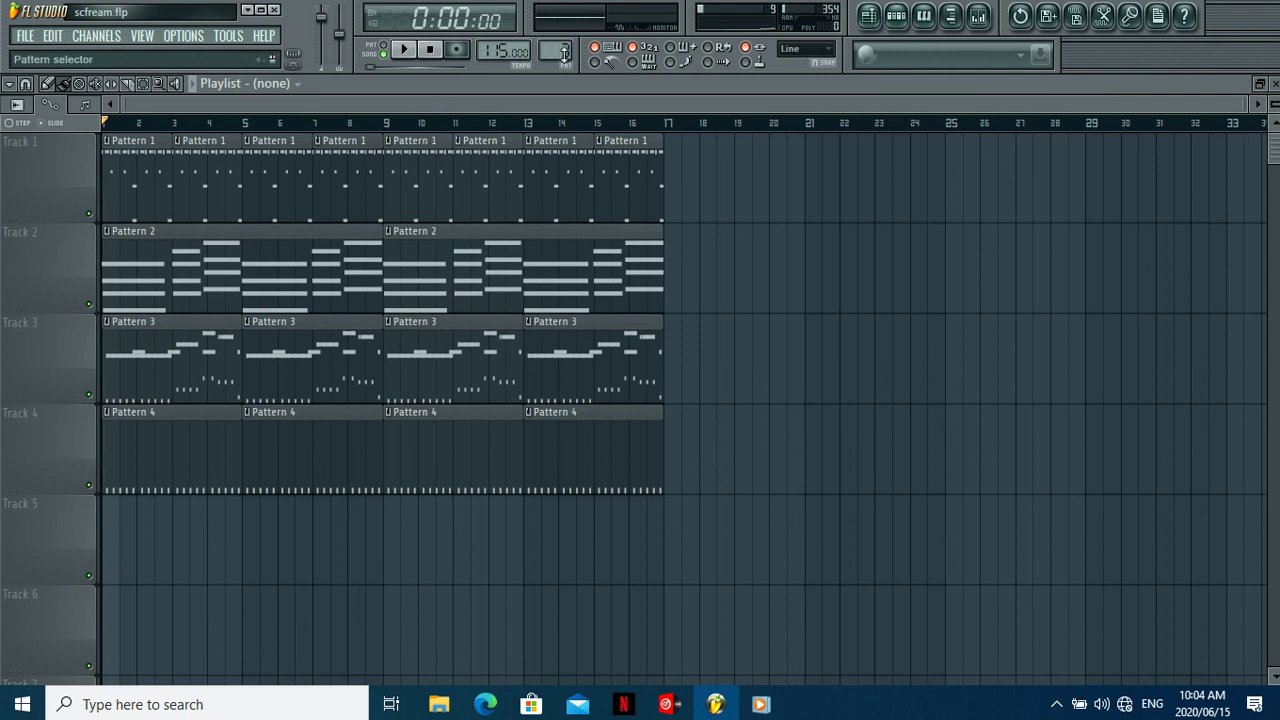
# Step: Show Pattern 1 in the step sequencer and play it briefly in pattern mode
pyautogui.click(896, 15)
pyautogui.scroll(-2, 561, 59)
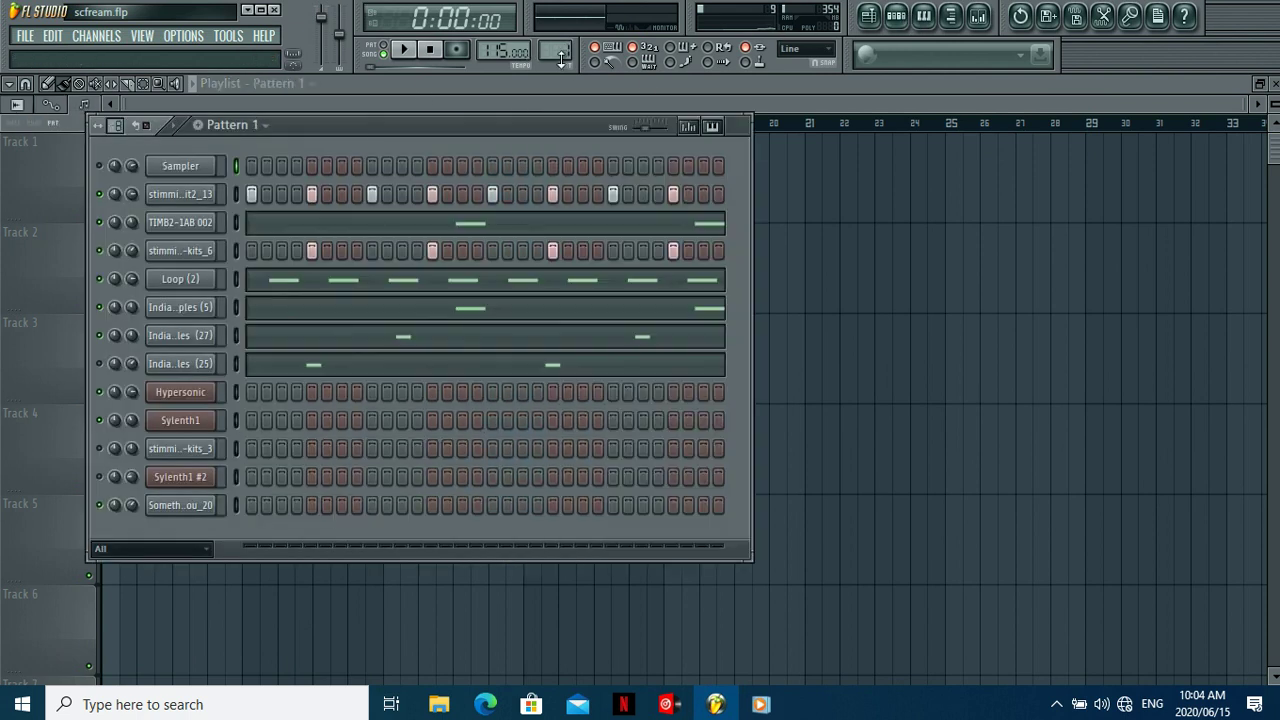
pyautogui.click(405, 50)
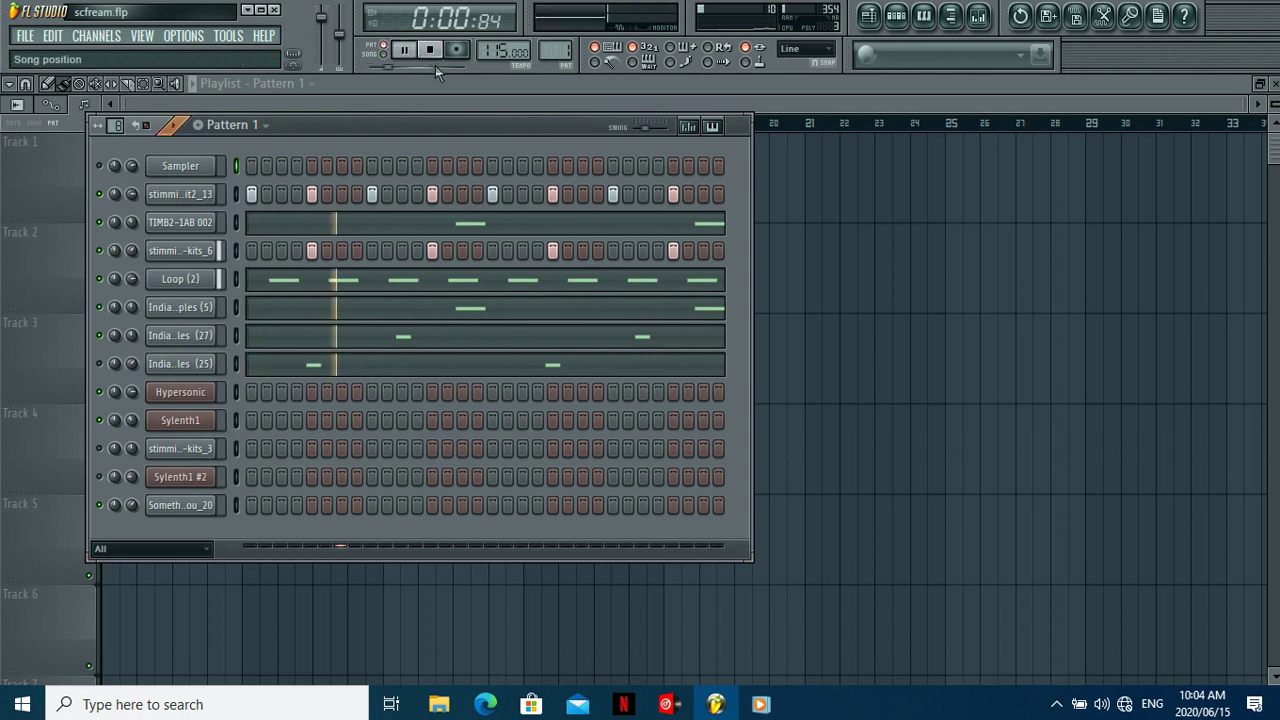
pyautogui.click(430, 50)
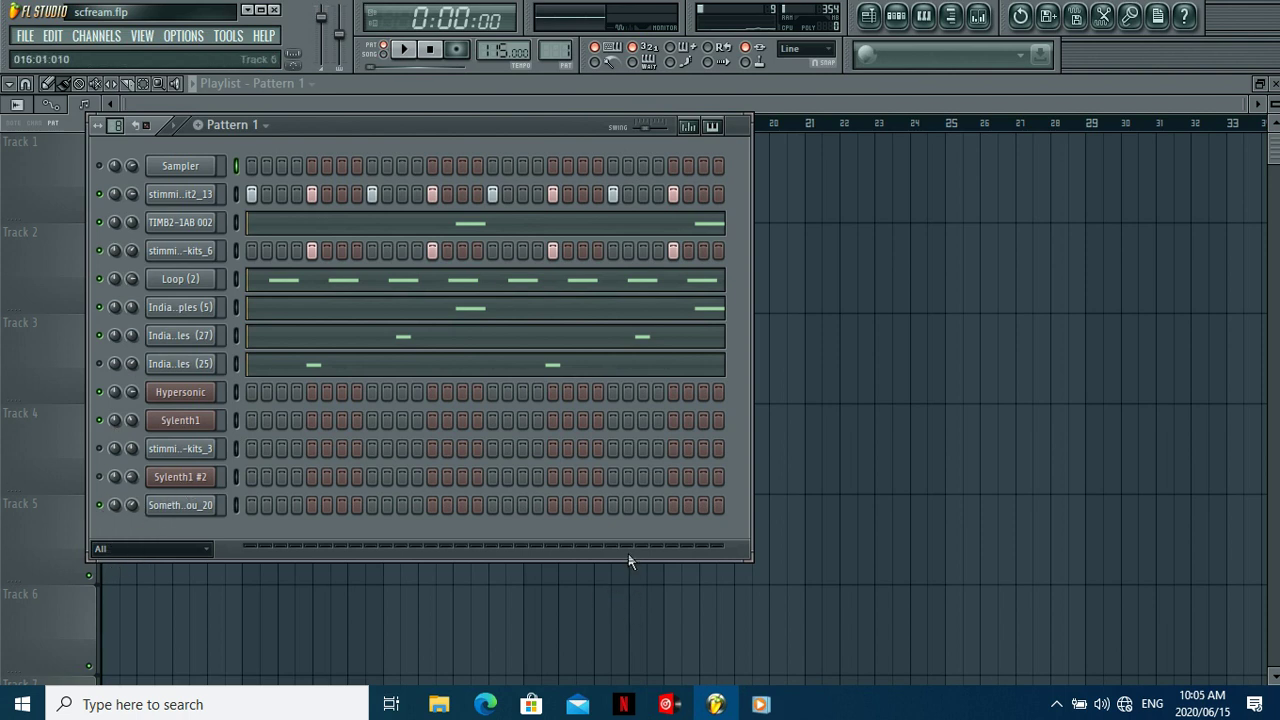
# Step: Show the mixer and load Edison into the first effect slot of the Insert 11 track
pyautogui.click(981, 18)
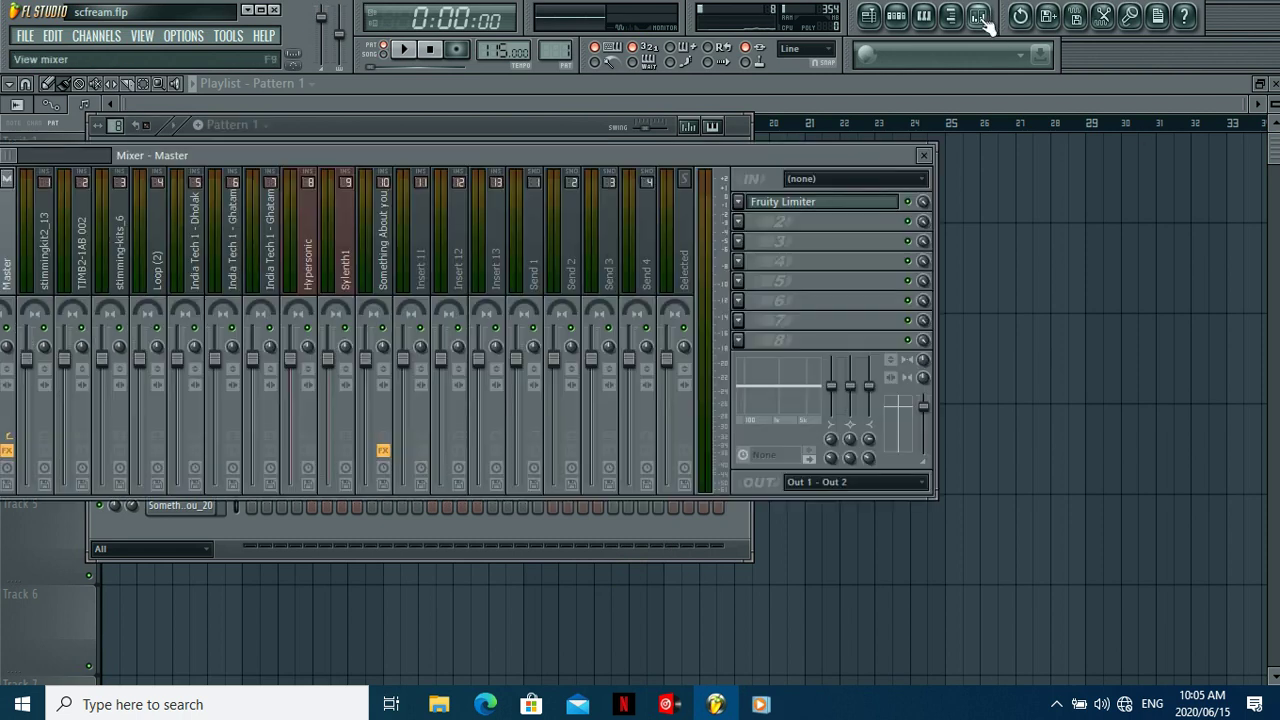
pyautogui.moveTo(219, 152); pyautogui.dragTo(358, 141)
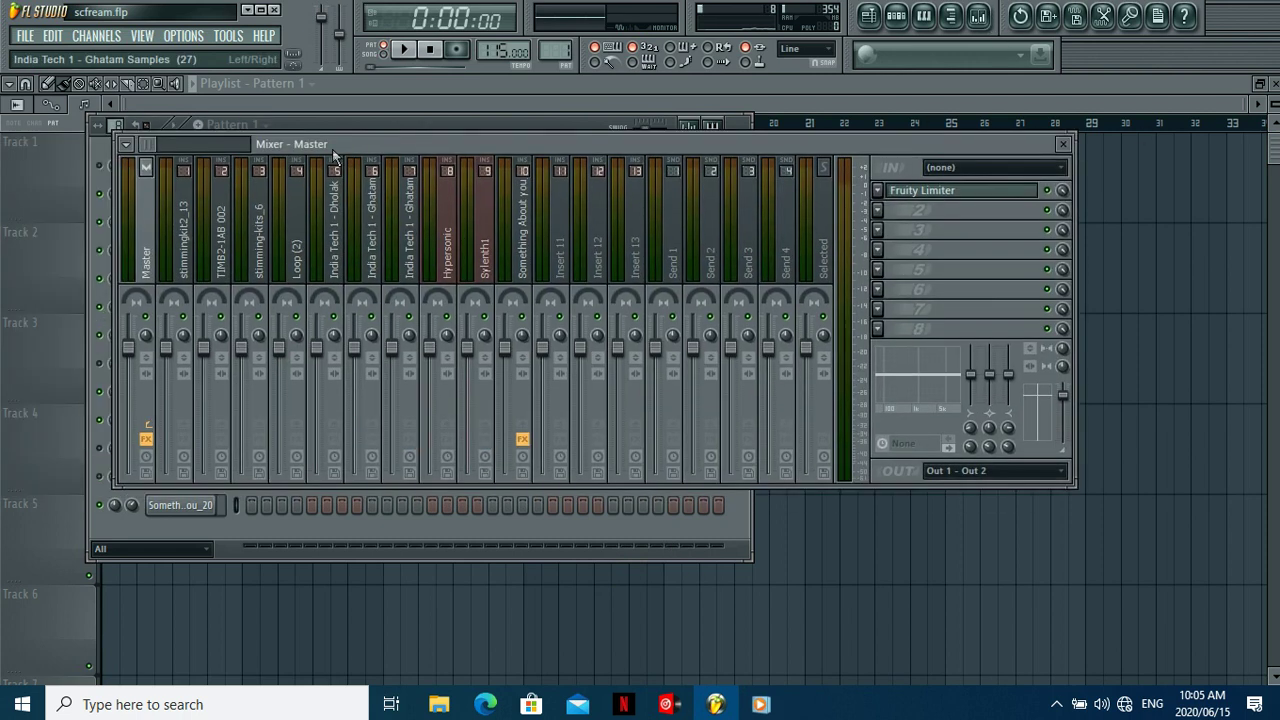
pyautogui.click(572, 270)
pyautogui.click(879, 193)
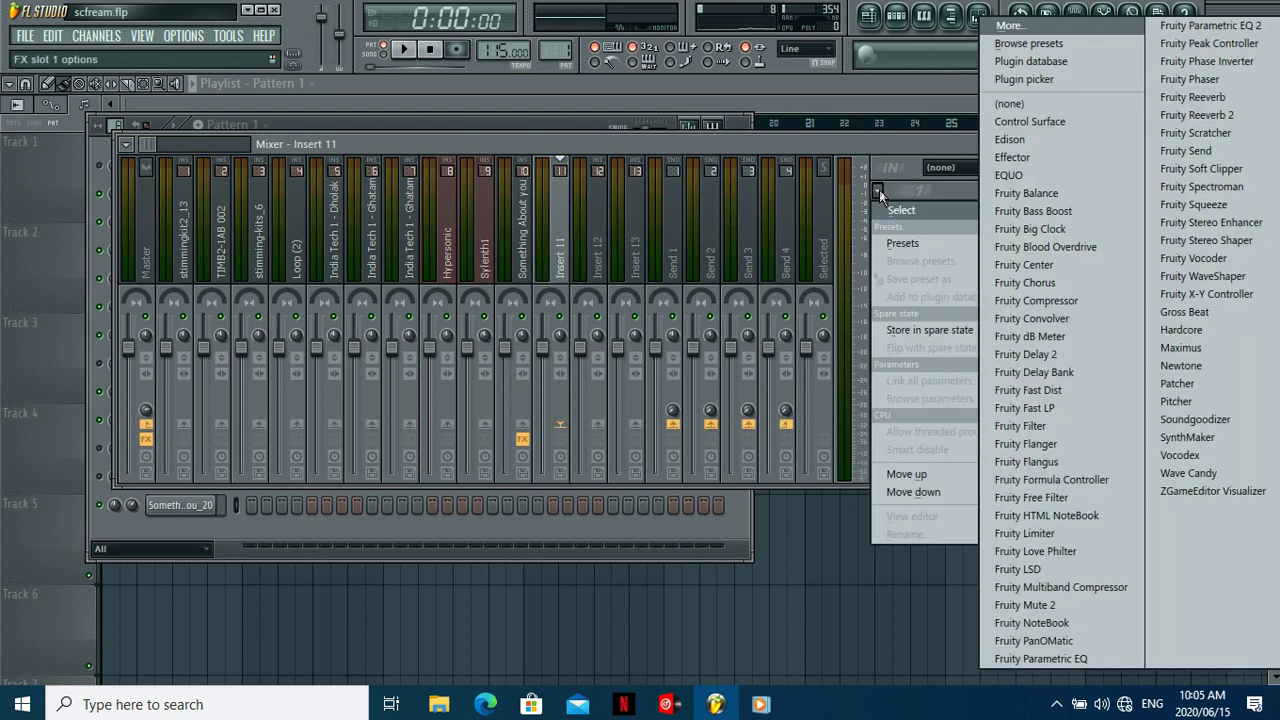
pyautogui.click(1012, 140)
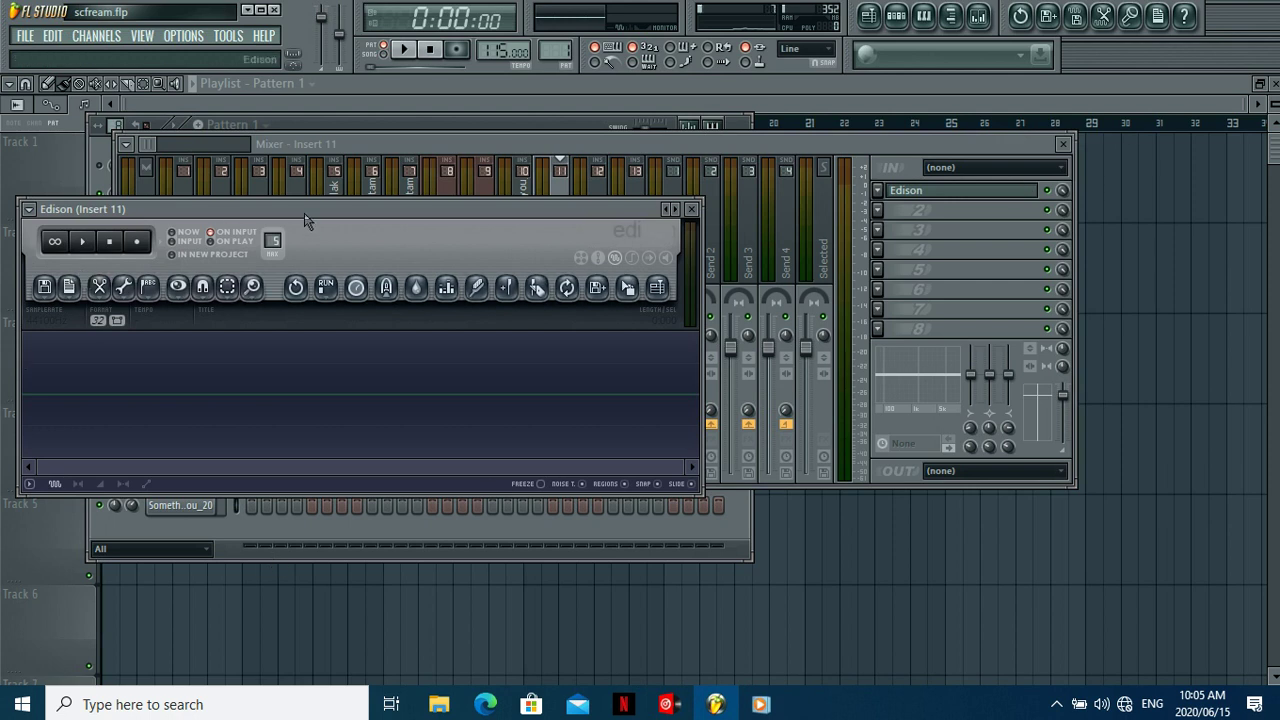
# Step: Start loading a sample into Edison and browse to the Accapellas folder under Music > House on Local Disk (F:)
pyautogui.click(212, 234)
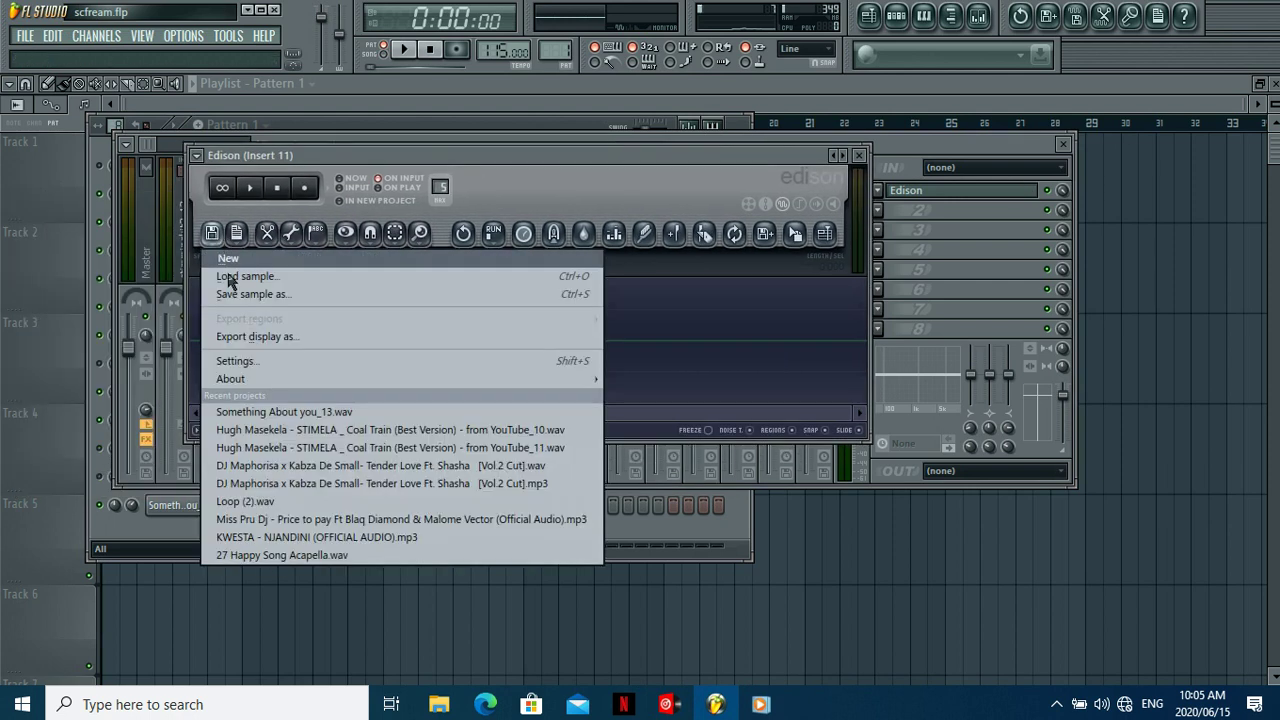
pyautogui.click(249, 278)
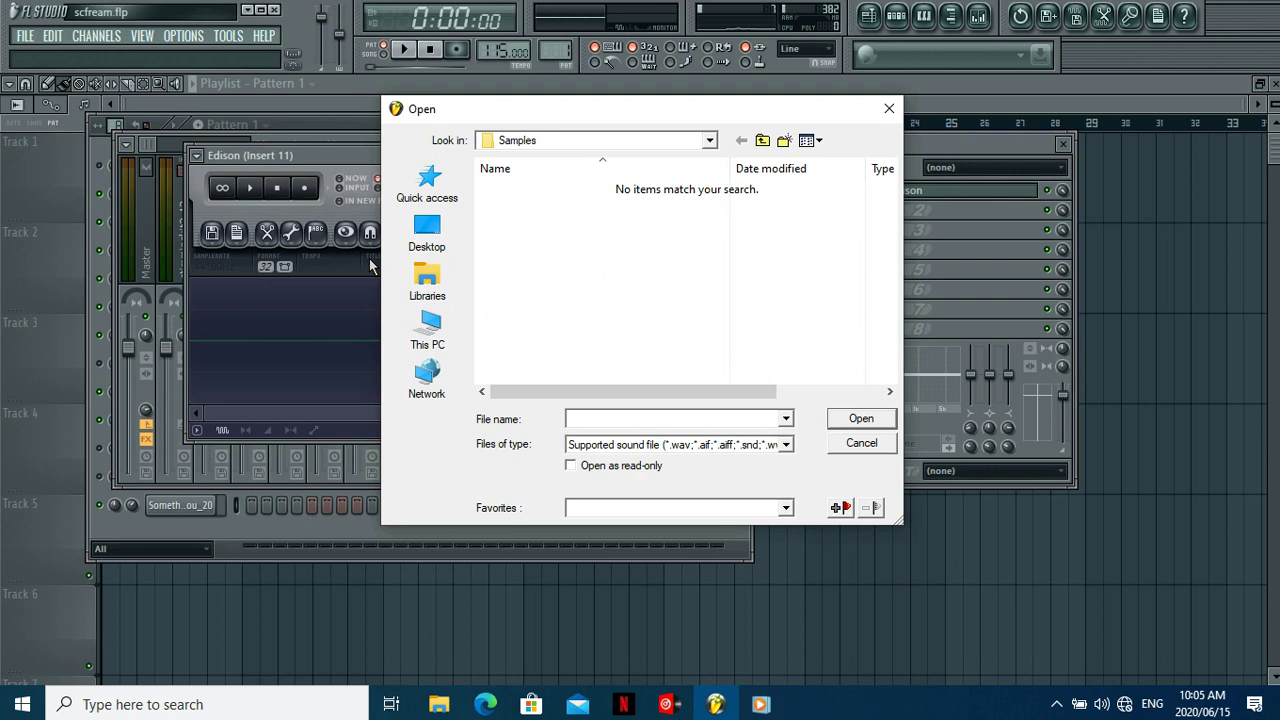
pyautogui.click(433, 291)
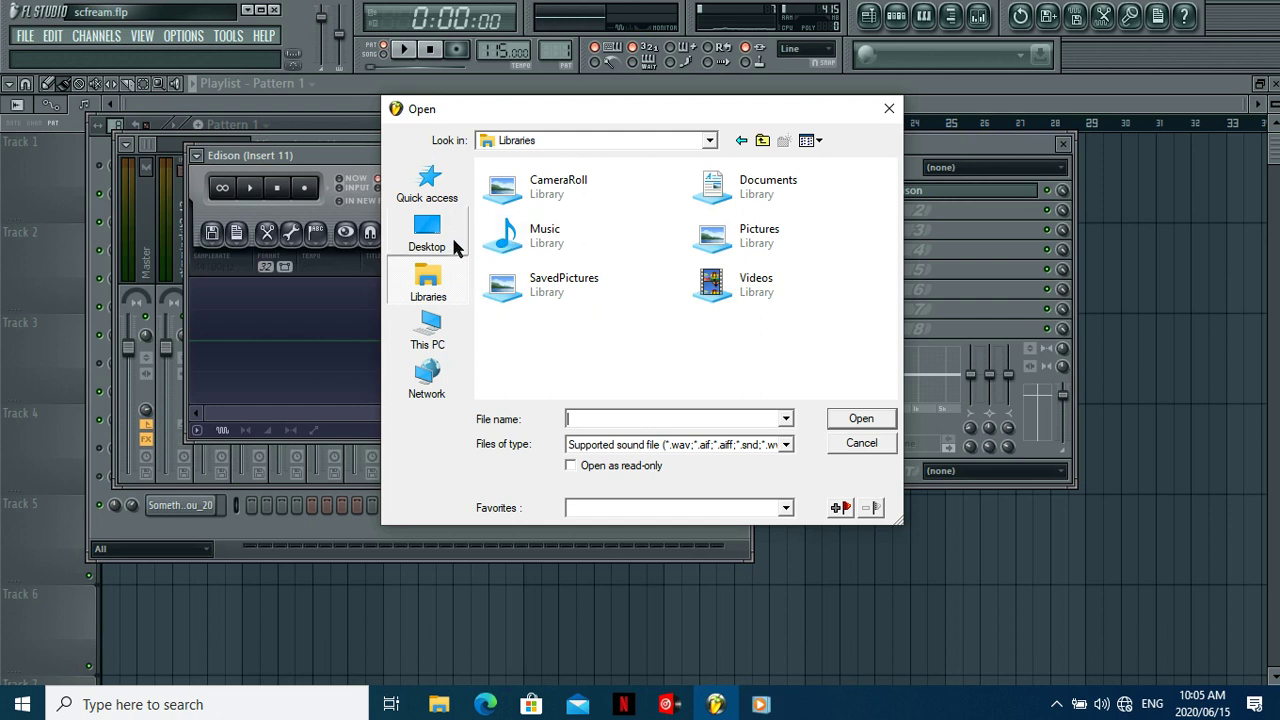
pyautogui.click(427, 343)
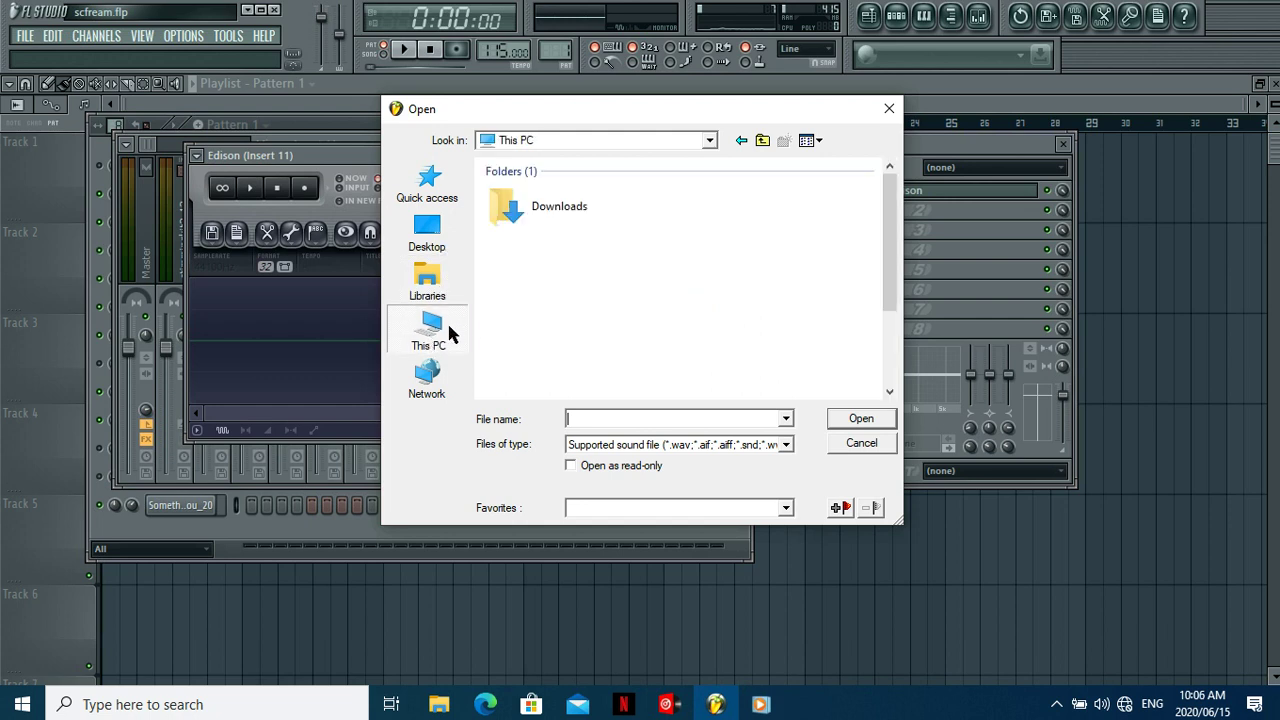
pyautogui.scroll(-5, 608, 380)
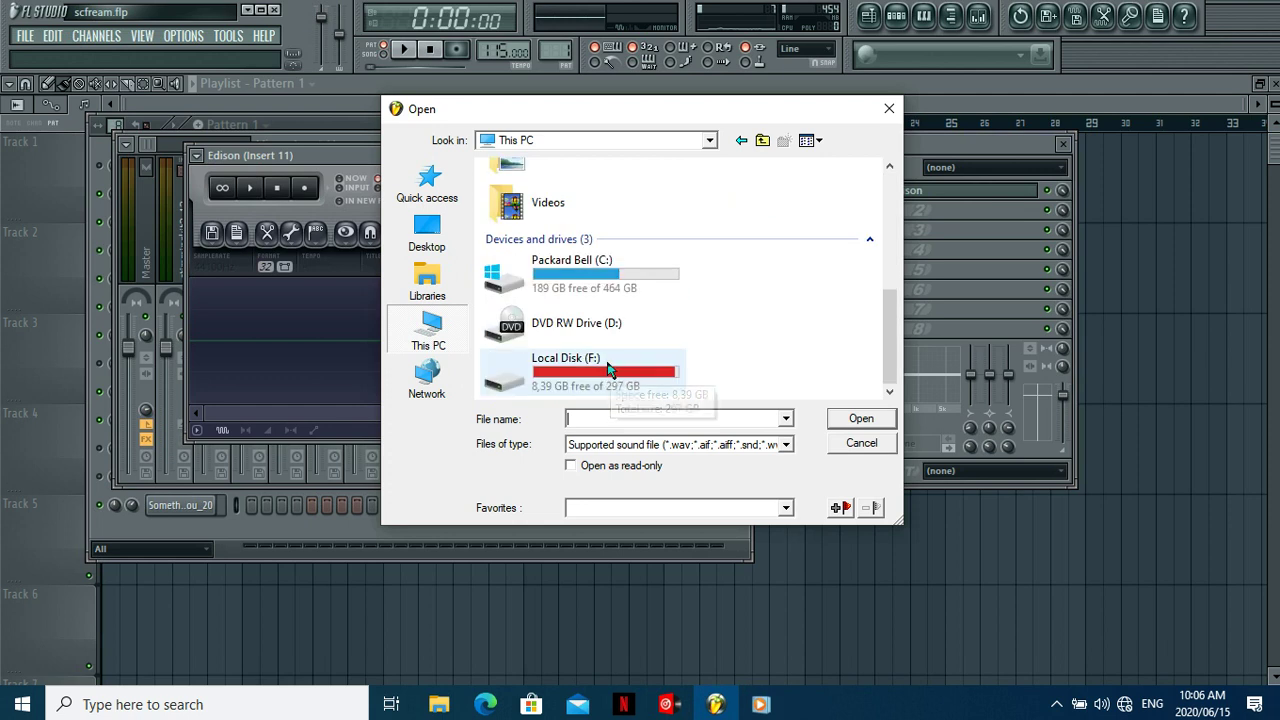
pyautogui.doubleClick(610, 371)
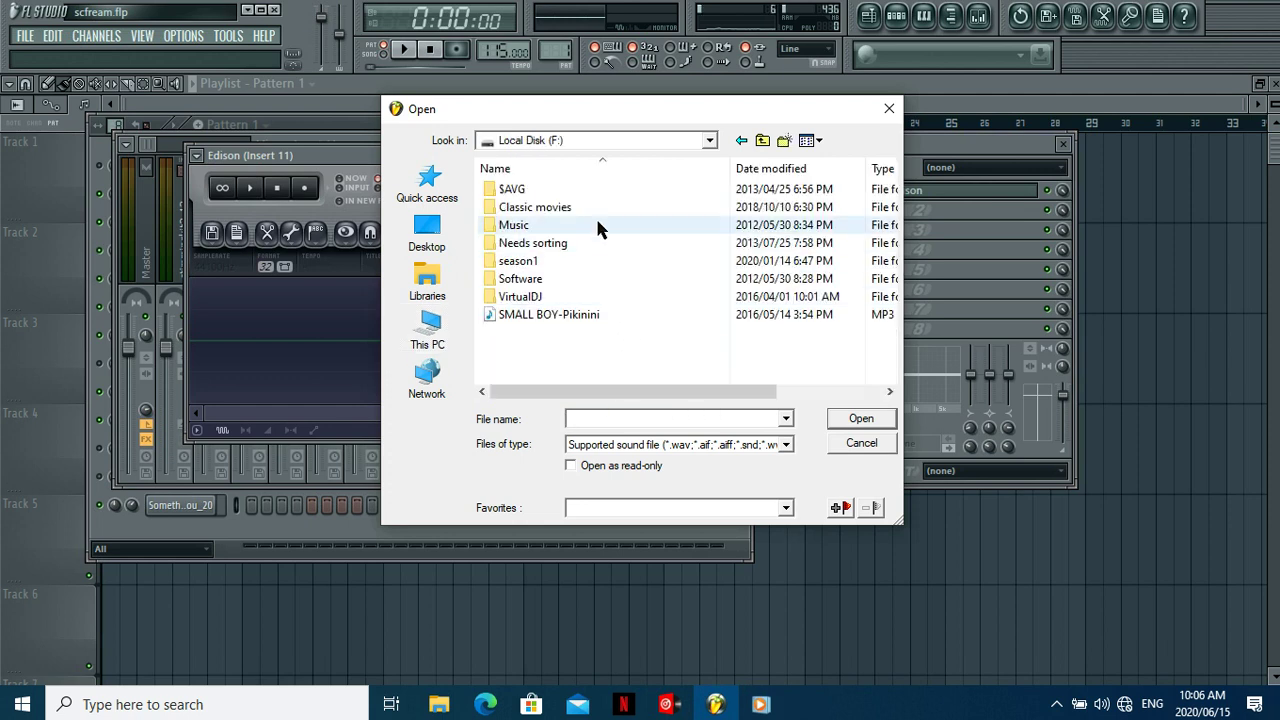
pyautogui.doubleClick(543, 226)
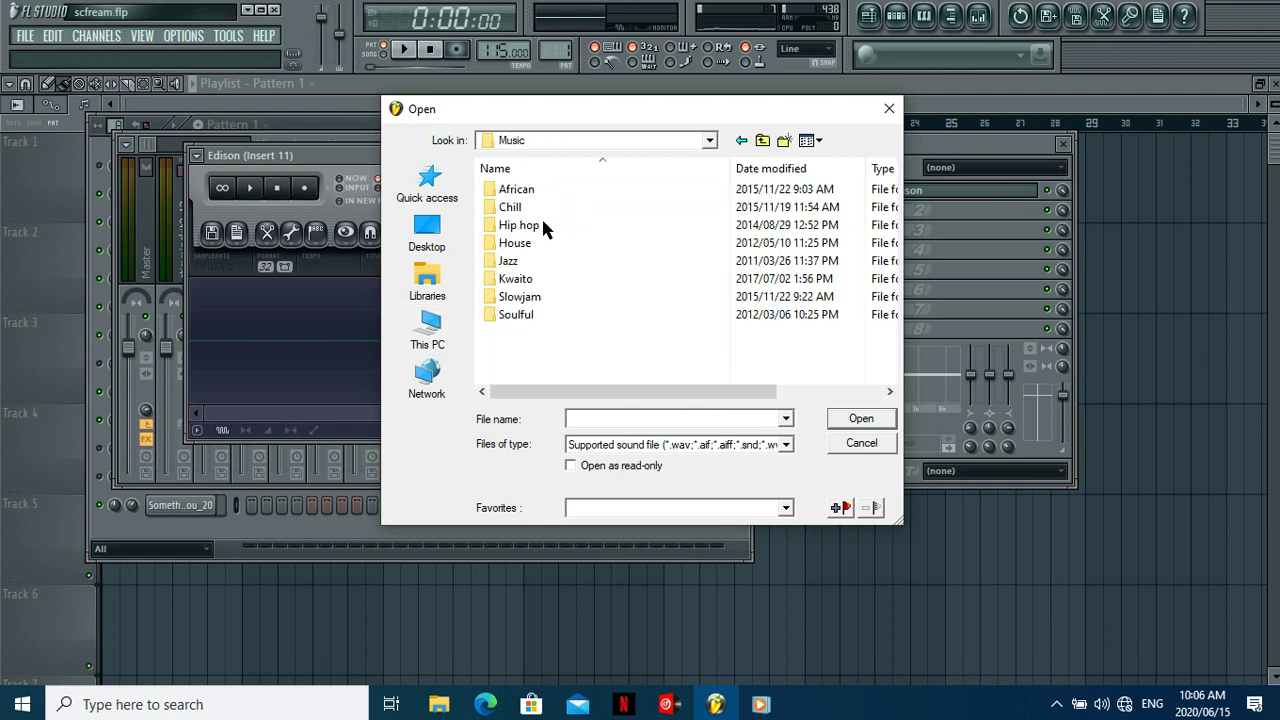
pyautogui.doubleClick(531, 241)
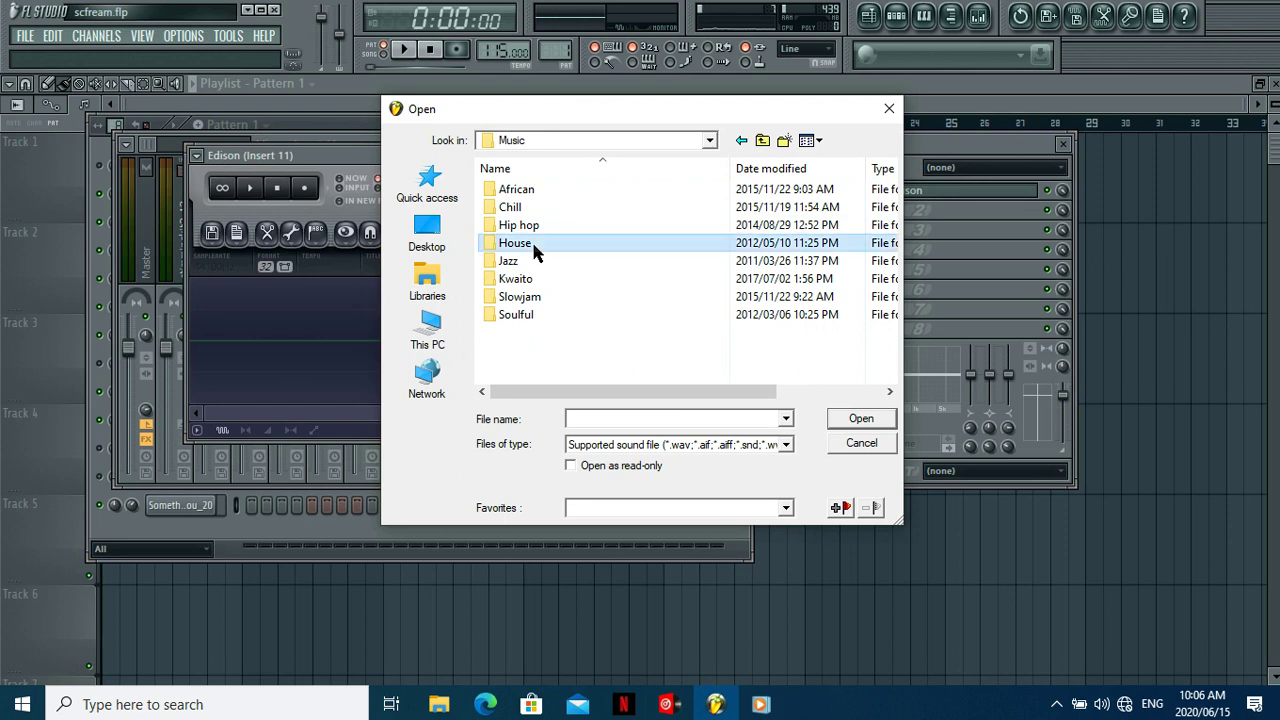
pyautogui.doubleClick(534, 190)
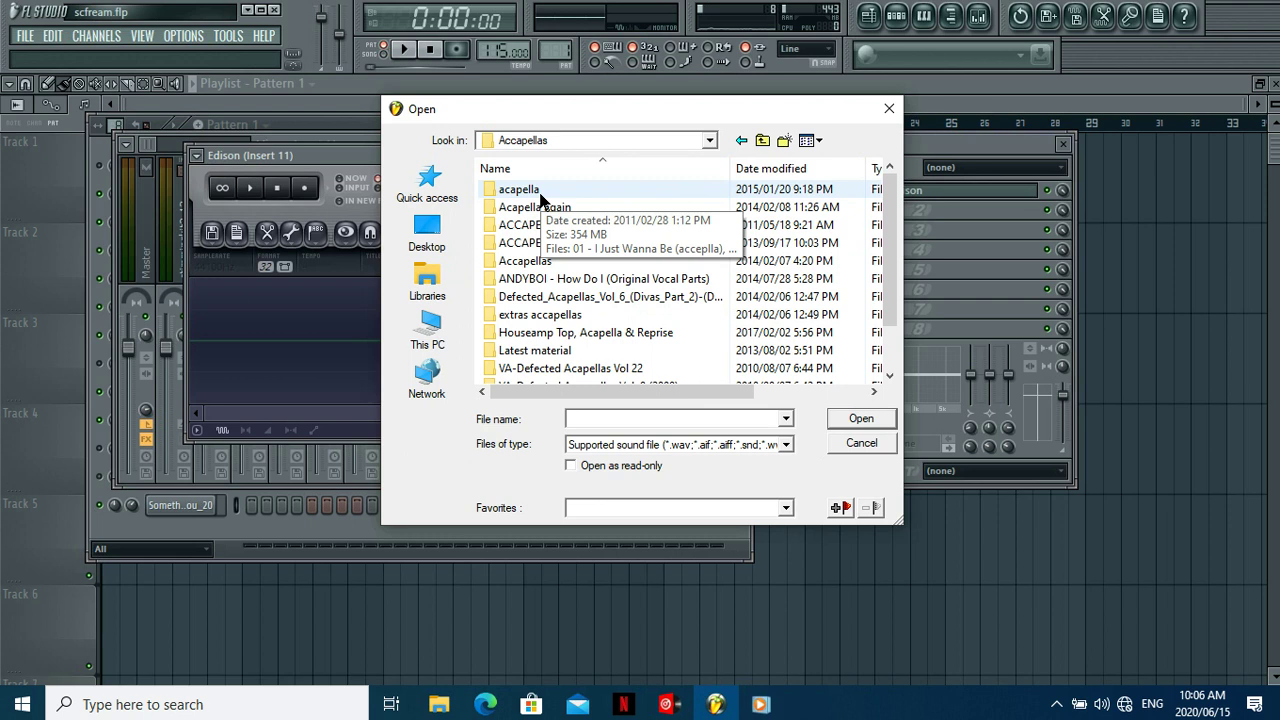
pyautogui.doubleClick(545, 313)
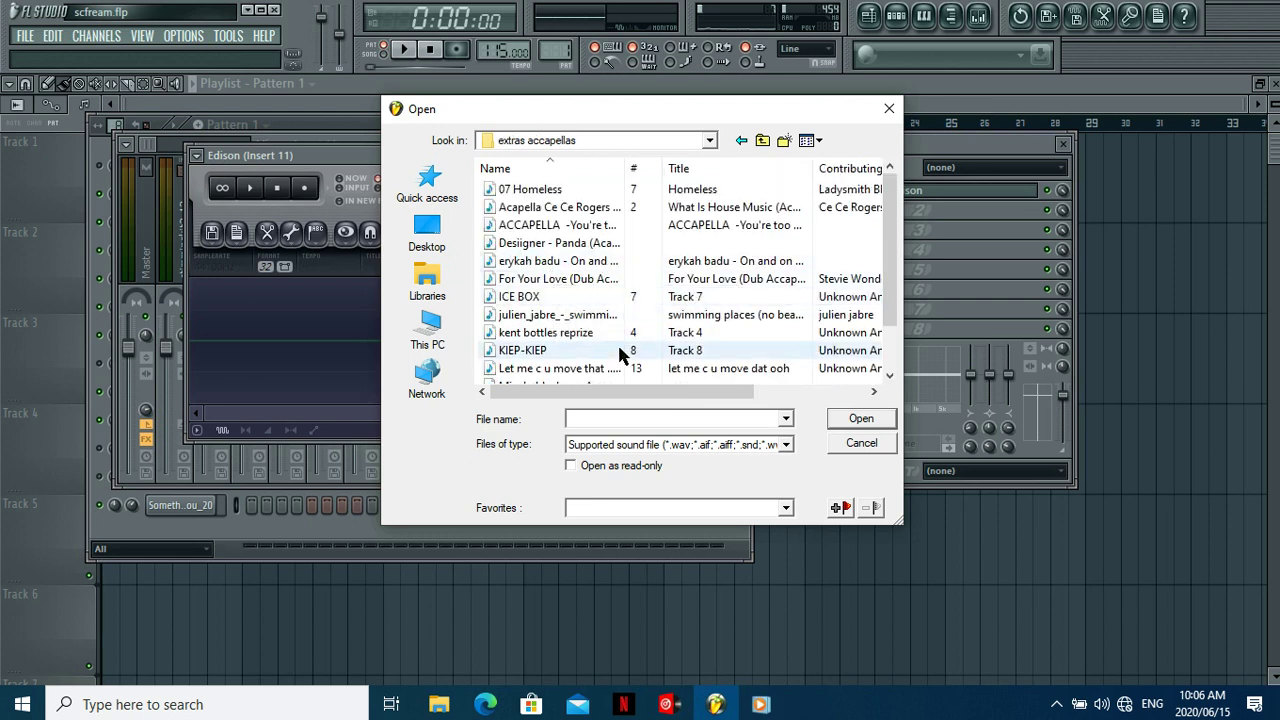
pyautogui.scroll(-1, 617, 360)
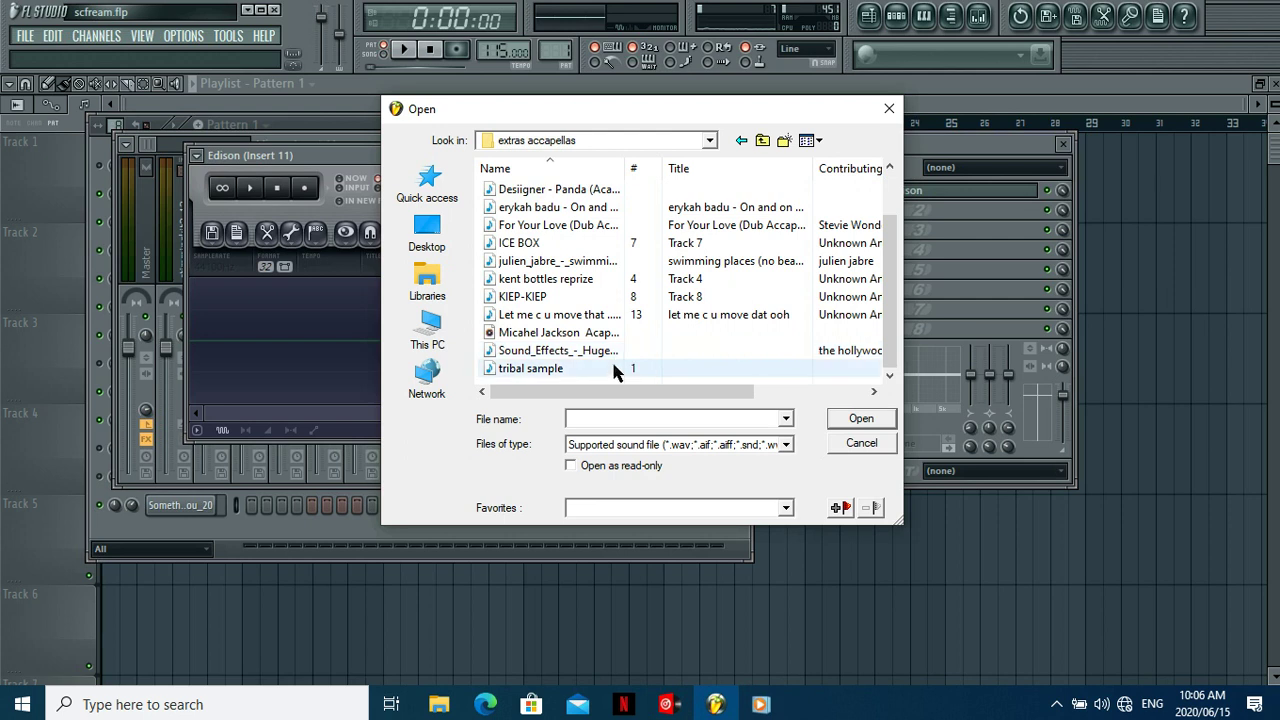
pyautogui.click(741, 141)
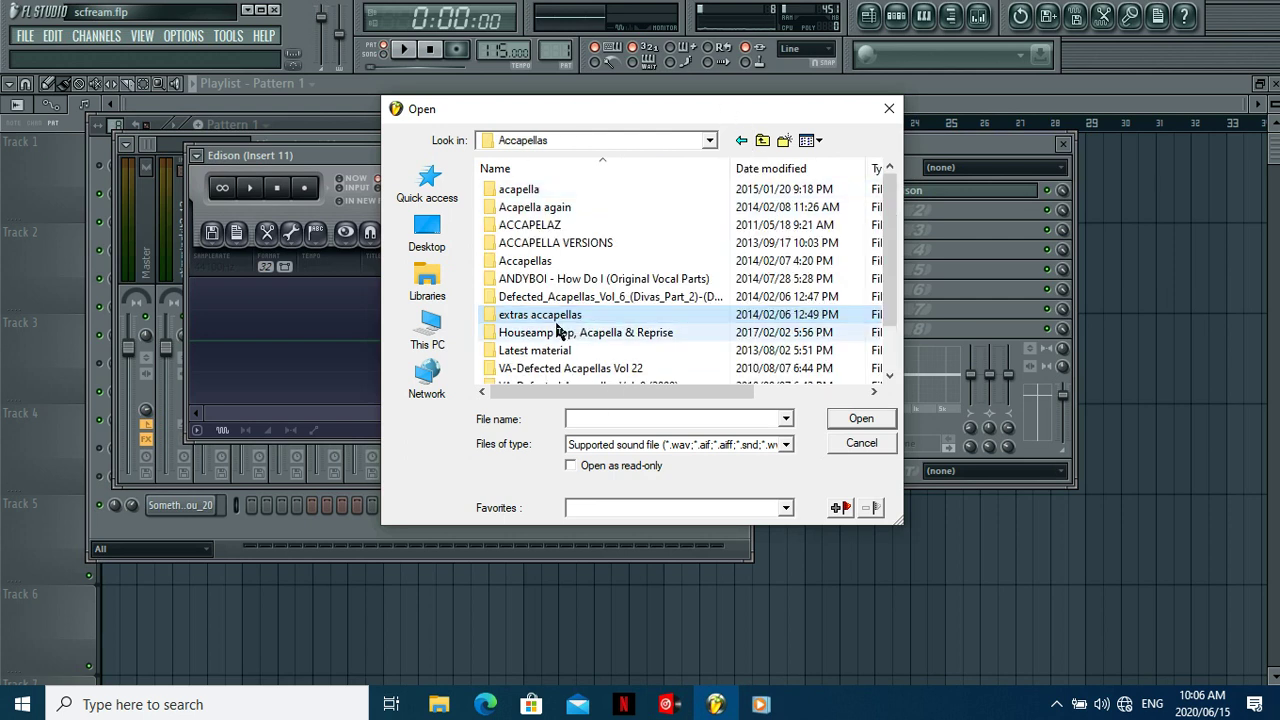
# Step: Load "01 Dj Kent feat SUNRISE Accapella (CLEAN)(126)" from the Acapellas subfolder of Recent into Edison
pyautogui.scroll(-1, 555, 340)
pyautogui.doubleClick(528, 294)
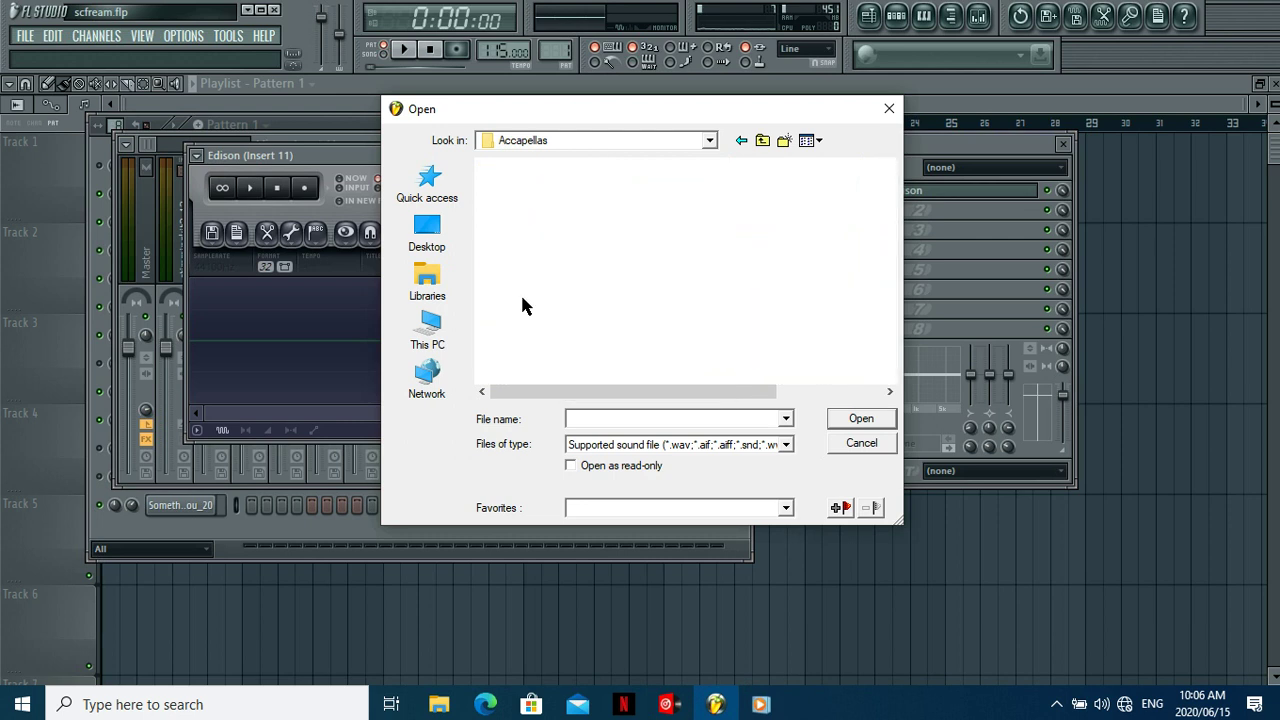
pyautogui.doubleClick(518, 192)
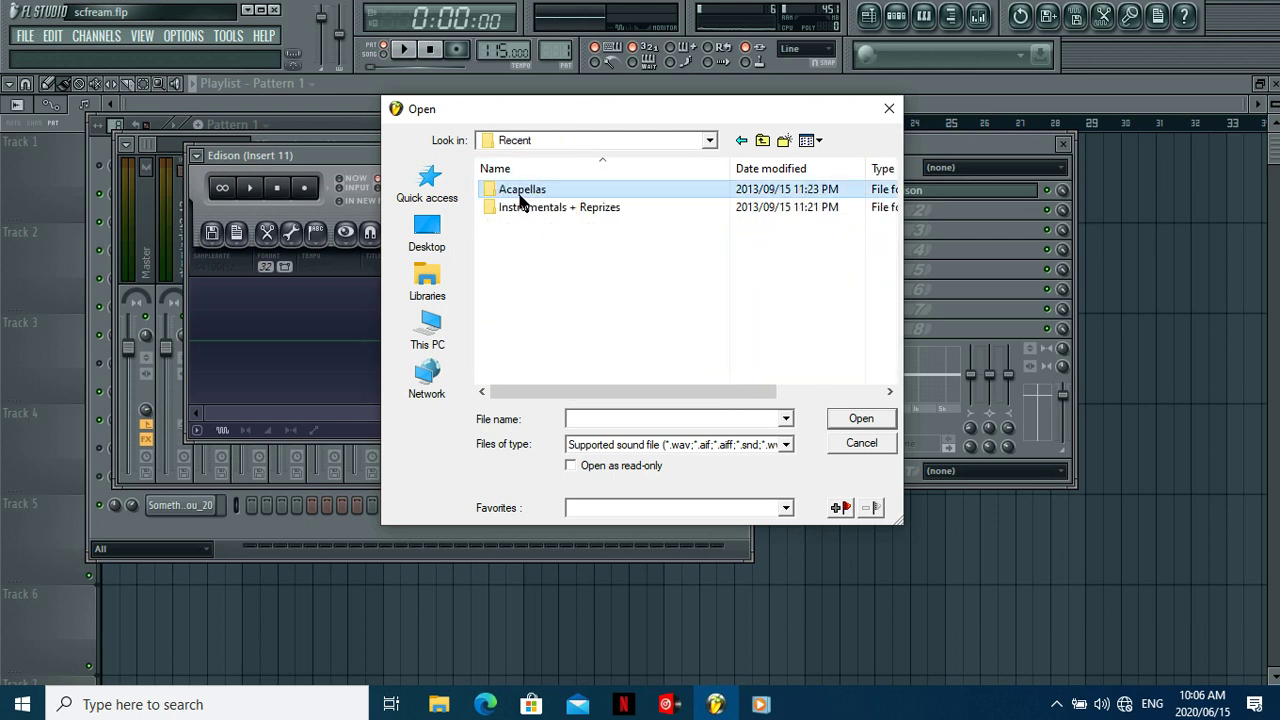
pyautogui.doubleClick(519, 199)
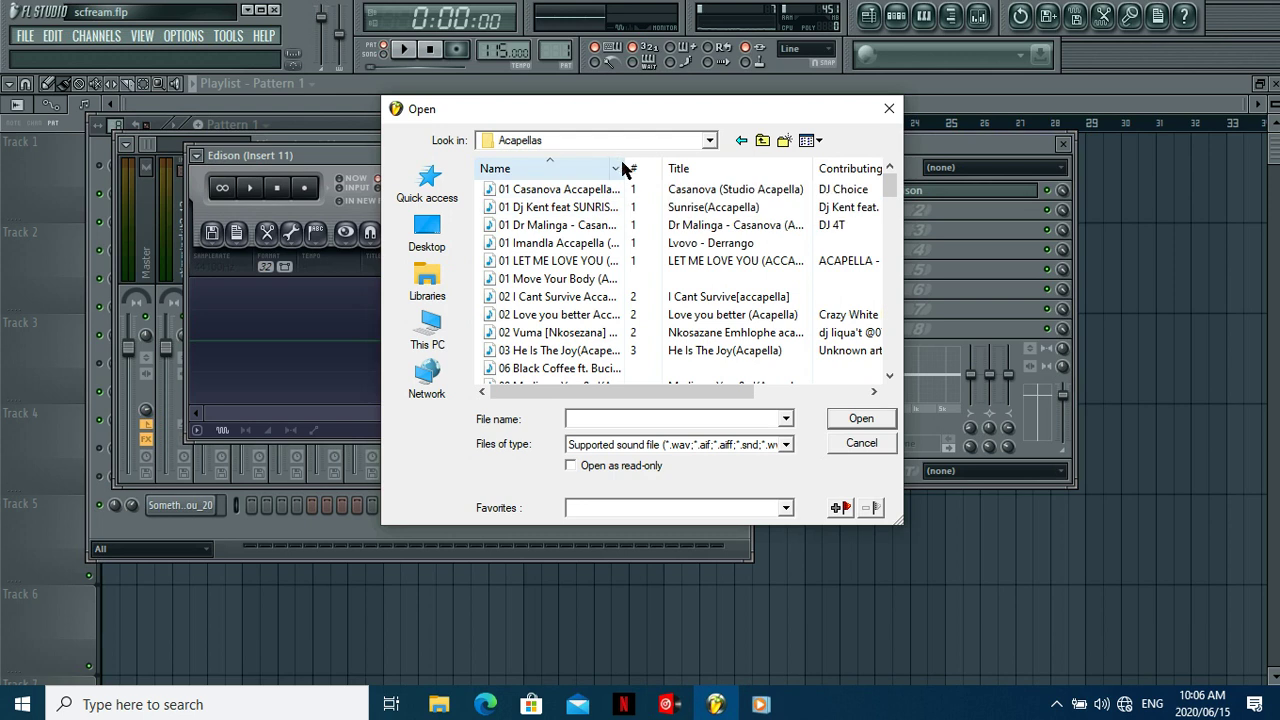
pyautogui.moveTo(627, 168); pyautogui.dragTo(800, 170)
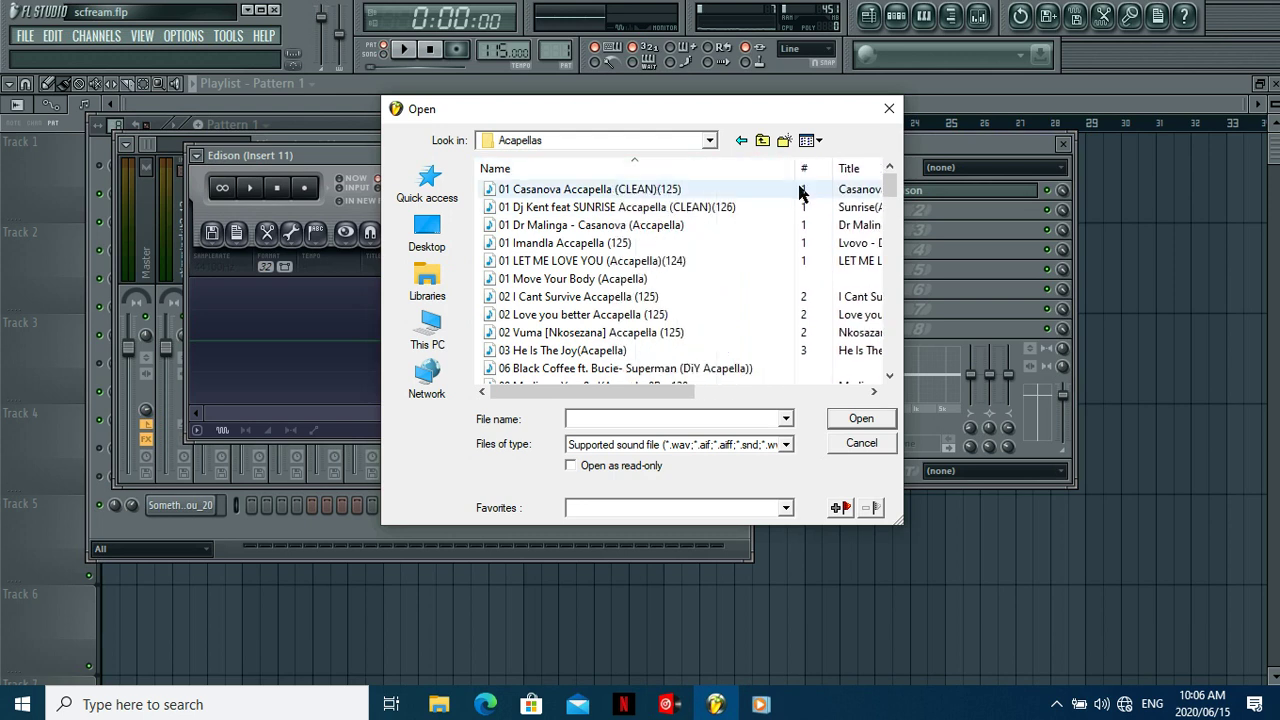
pyautogui.click(588, 208)
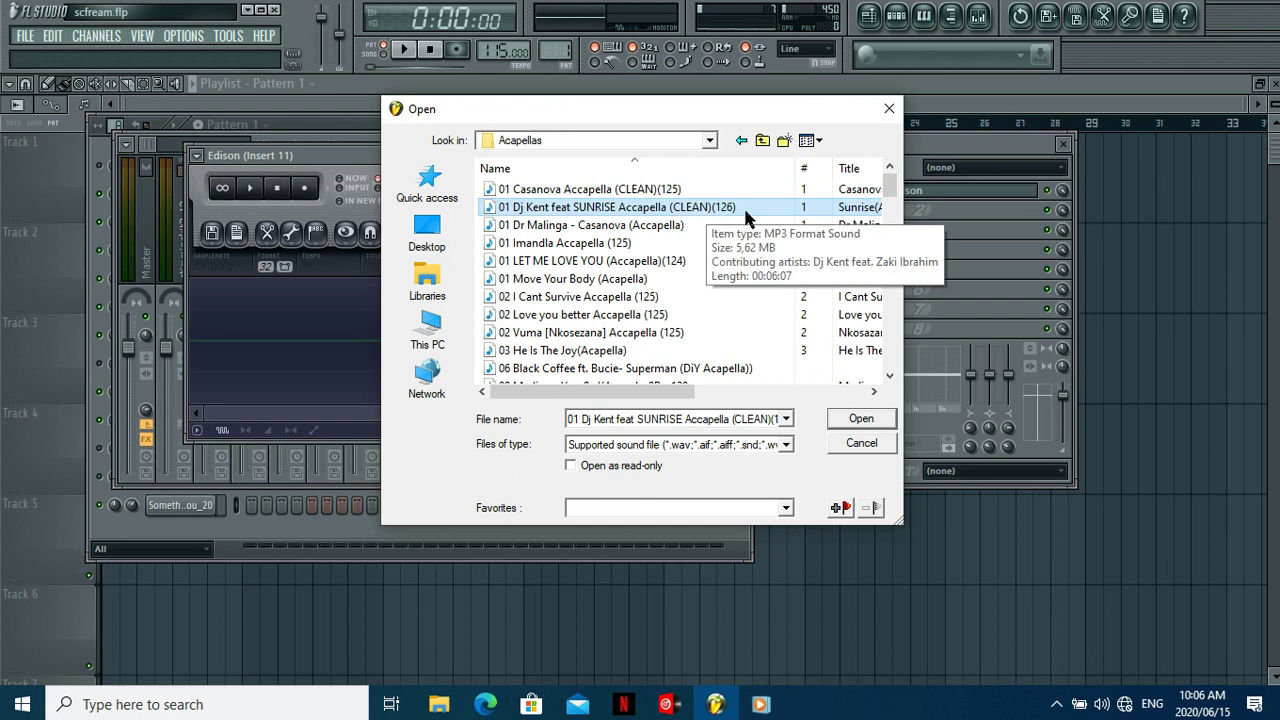
pyautogui.click(860, 422)
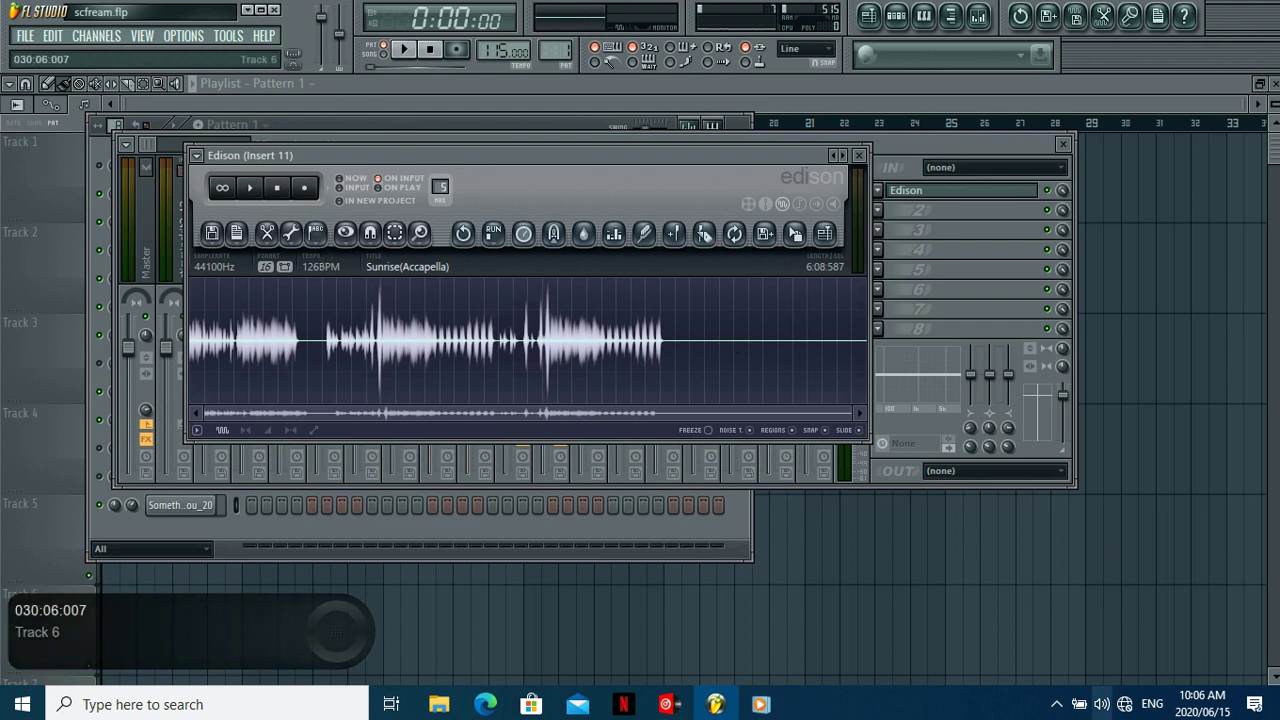
# Step: Check the tempo in the sample properties of Sunrise(Accapella) in Edison and close them without changes
pyautogui.click(388, 270)
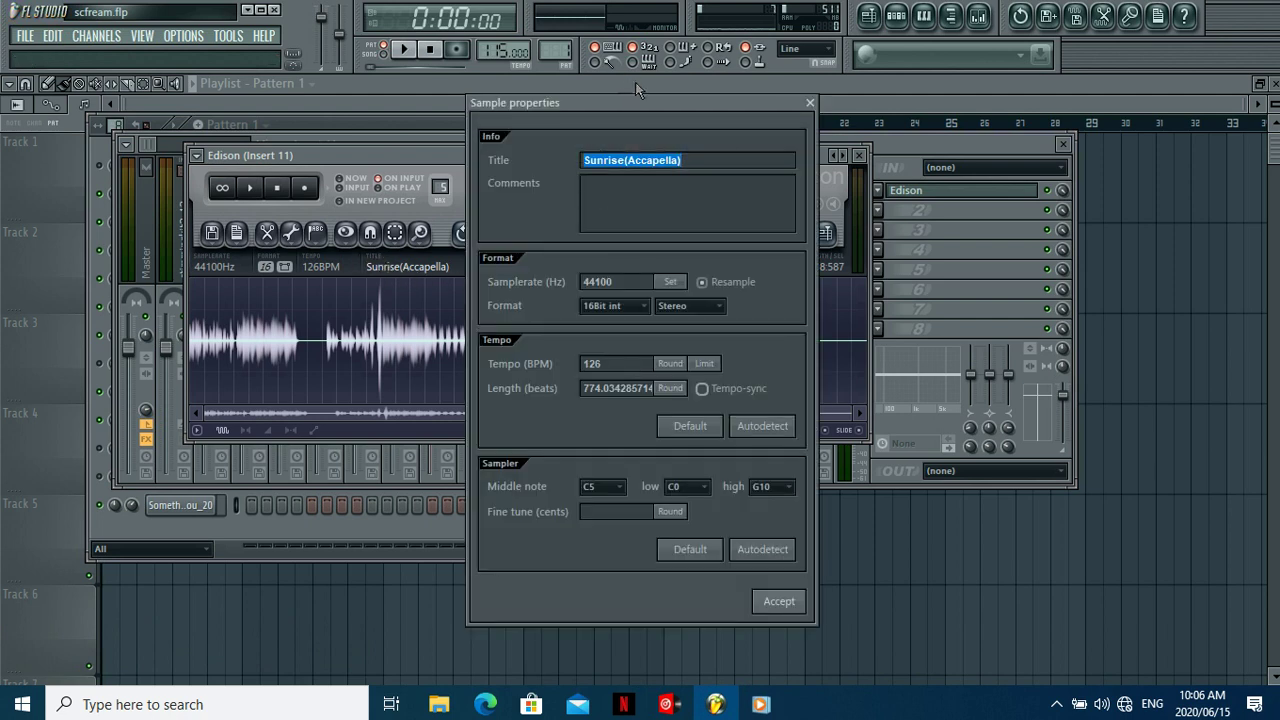
pyautogui.moveTo(637, 98); pyautogui.dragTo(353, 105)
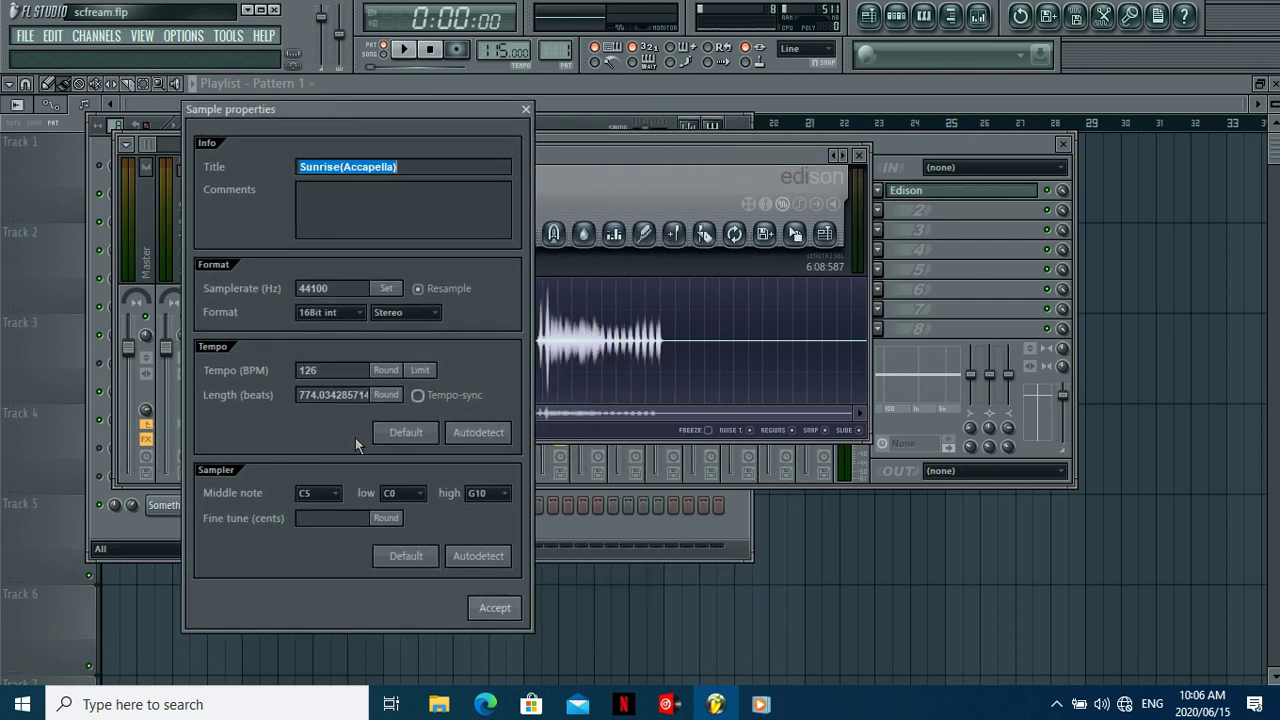
pyautogui.click(334, 370)
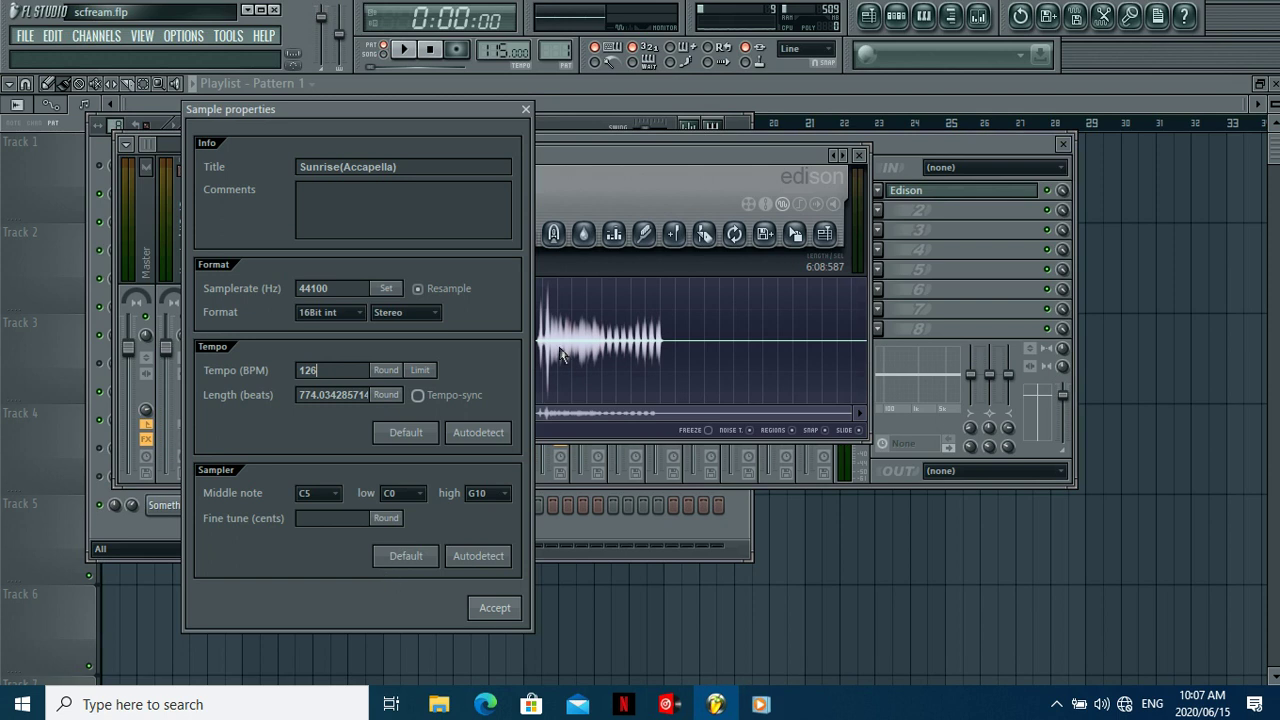
pyautogui.click(527, 112)
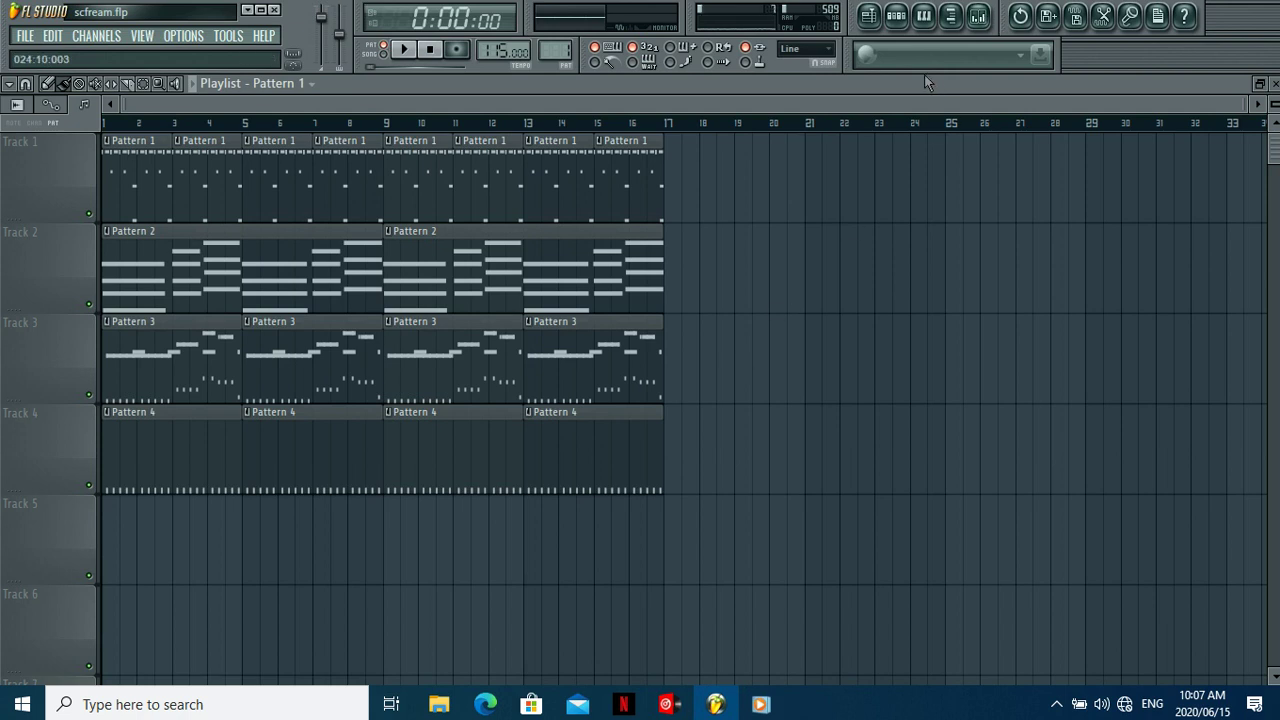
# Step: Reopen Edison on Insert 11 and select the acapella waveform from about 0:037 to 5:24:728, covering all the vocals
pyautogui.click(979, 18)
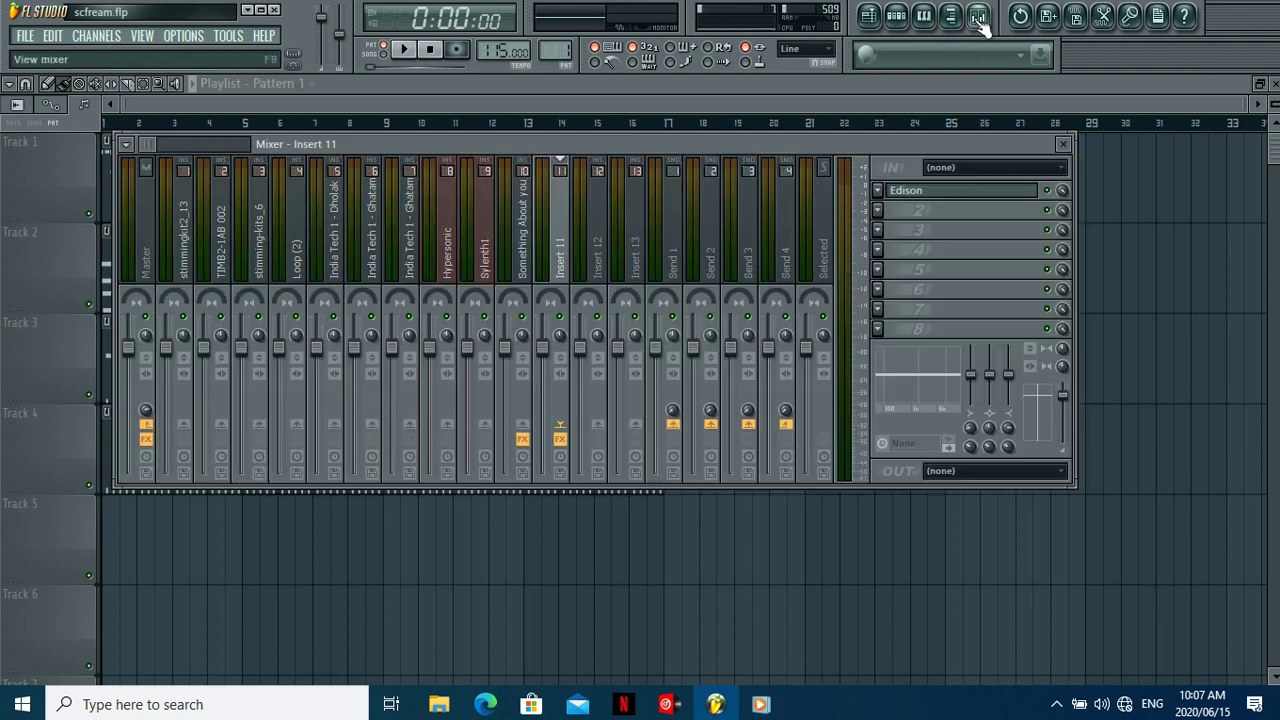
pyautogui.click(940, 192)
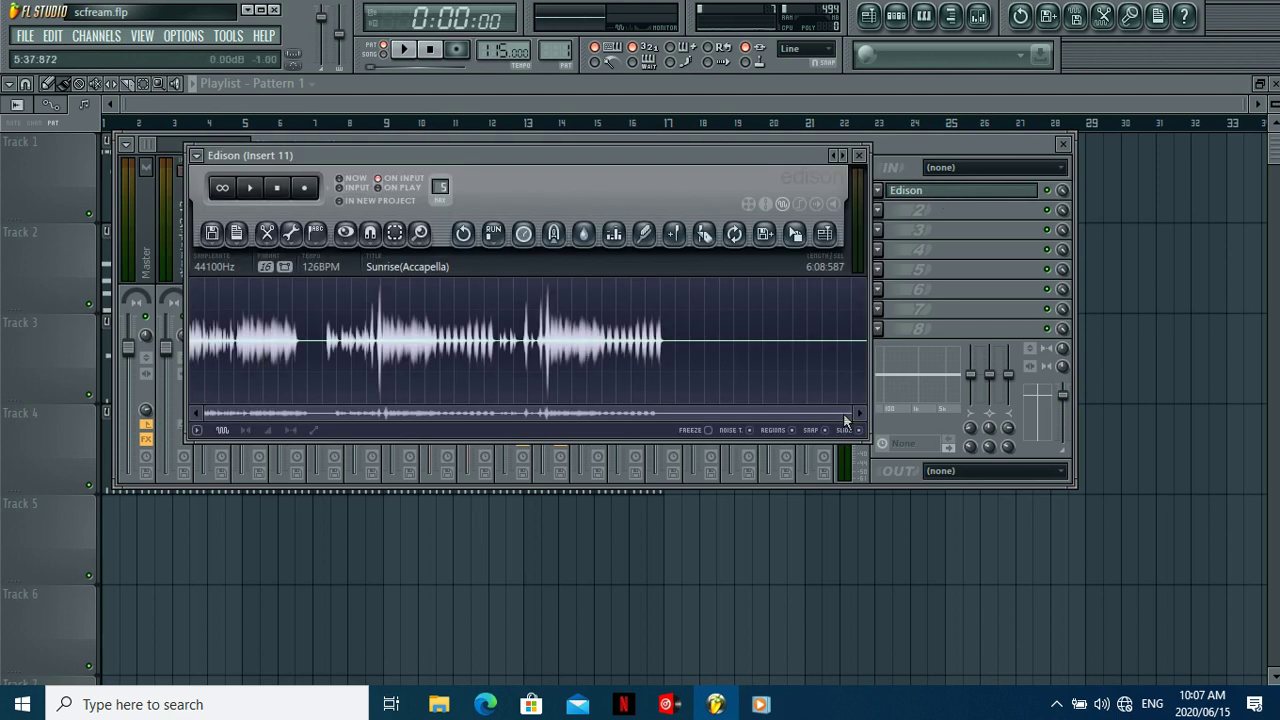
pyautogui.moveTo(848, 412); pyautogui.dragTo(474, 457)
pyautogui.moveTo(215, 413); pyautogui.dragTo(791, 357)
pyautogui.moveTo(197, 373); pyautogui.dragTo(787, 352)
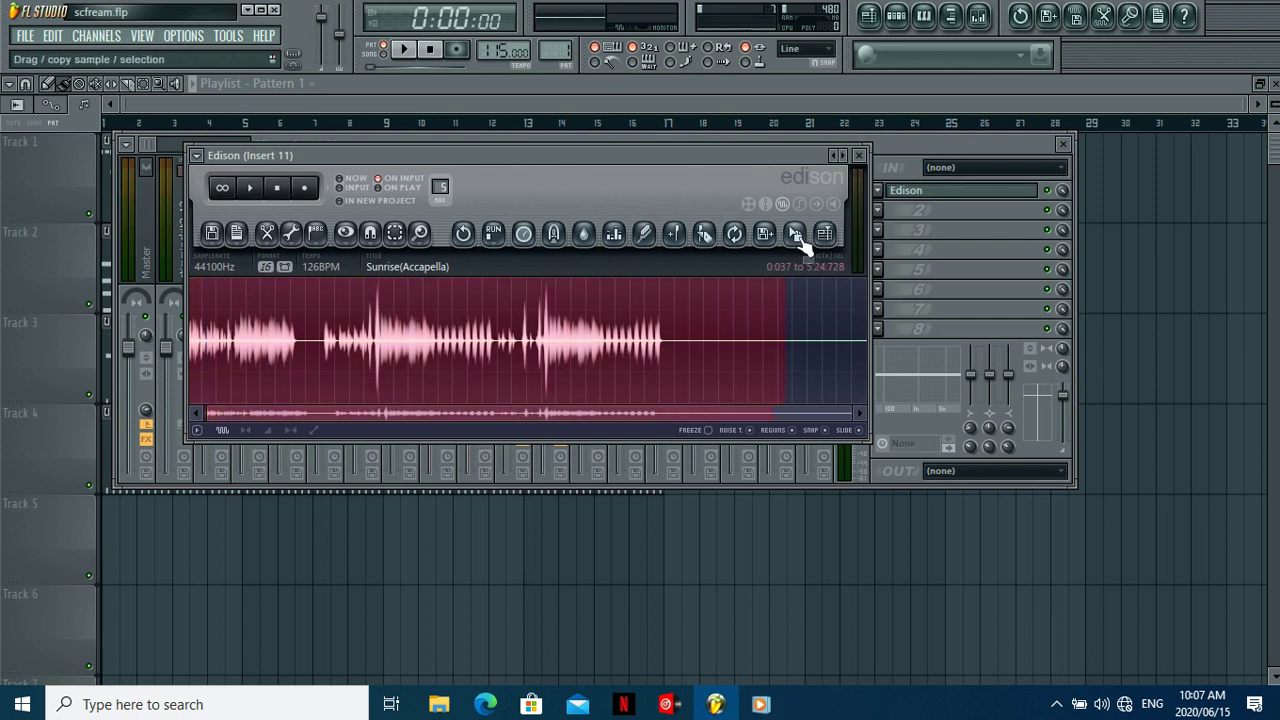
# Step: Send the selected acapella from Edison to the step sequencer as a new channel below the others and open its channel settings
pyautogui.press('F6')
pyautogui.moveTo(795, 248); pyautogui.dragTo(165, 540)
pyautogui.click(177, 536)
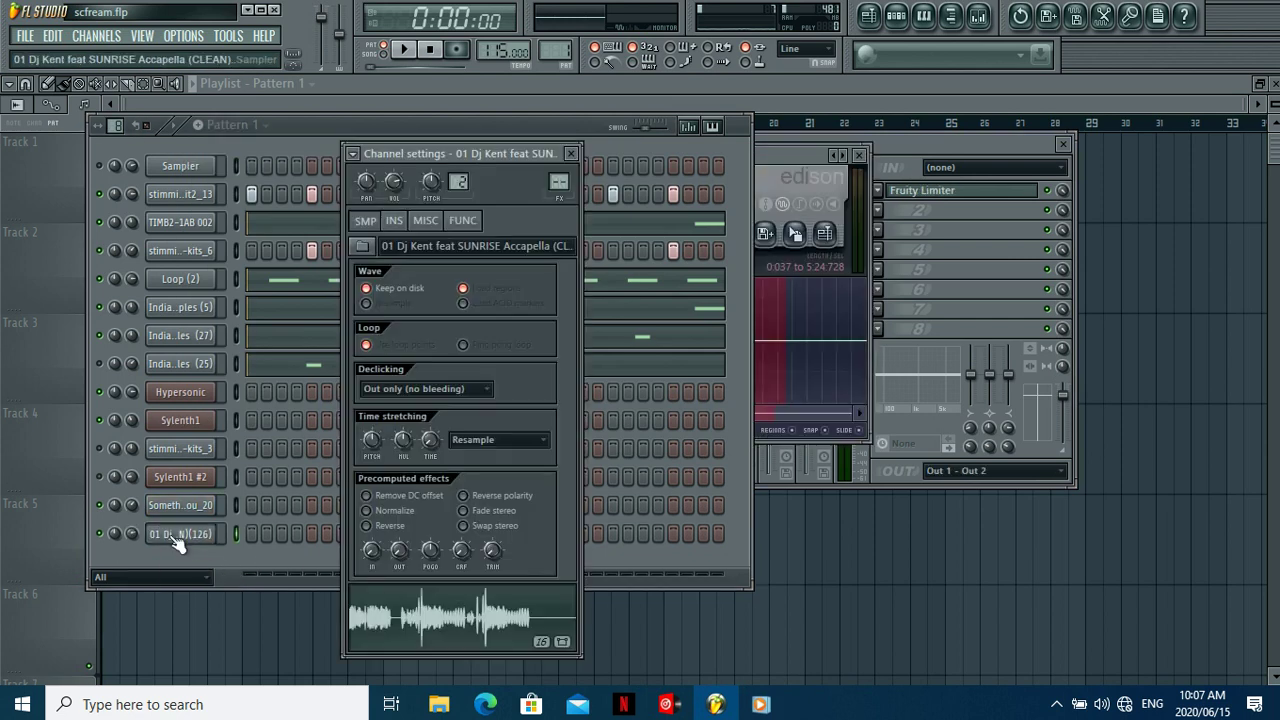
# Step: Try the Pro default time-stretching mode on the acapella channel and return it to Resample
pyautogui.click(518, 453)
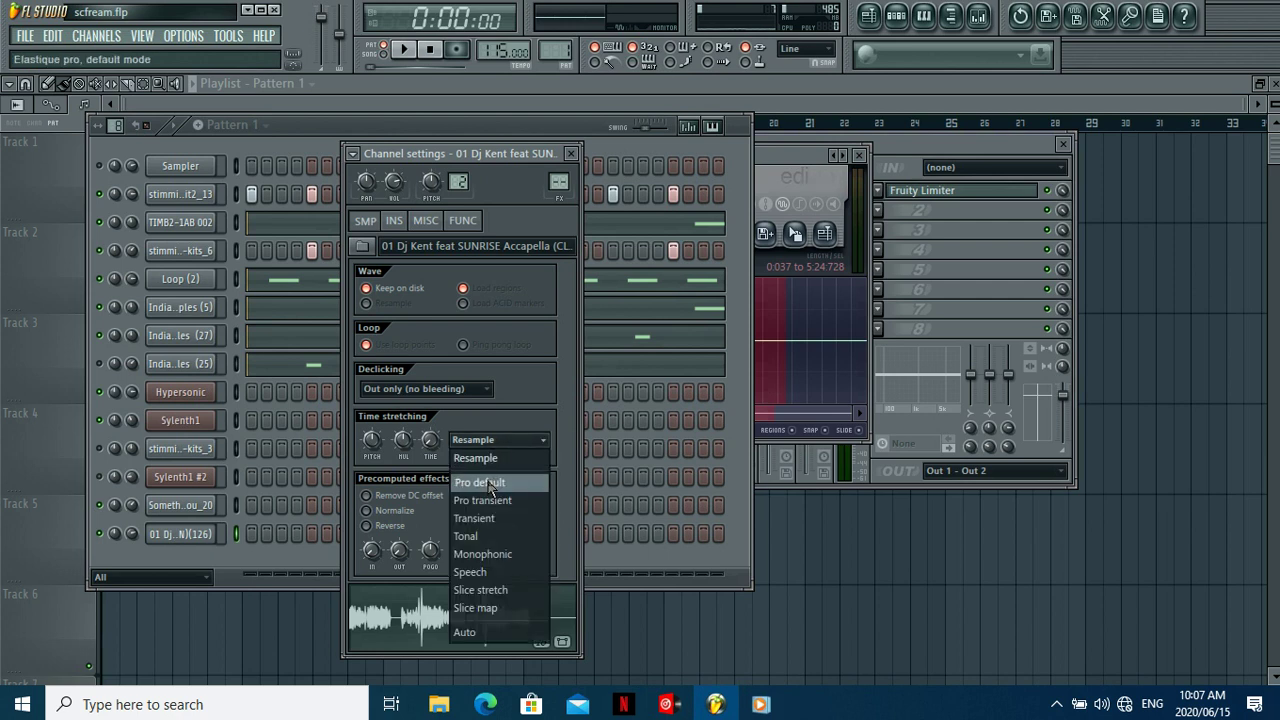
pyautogui.click(490, 487)
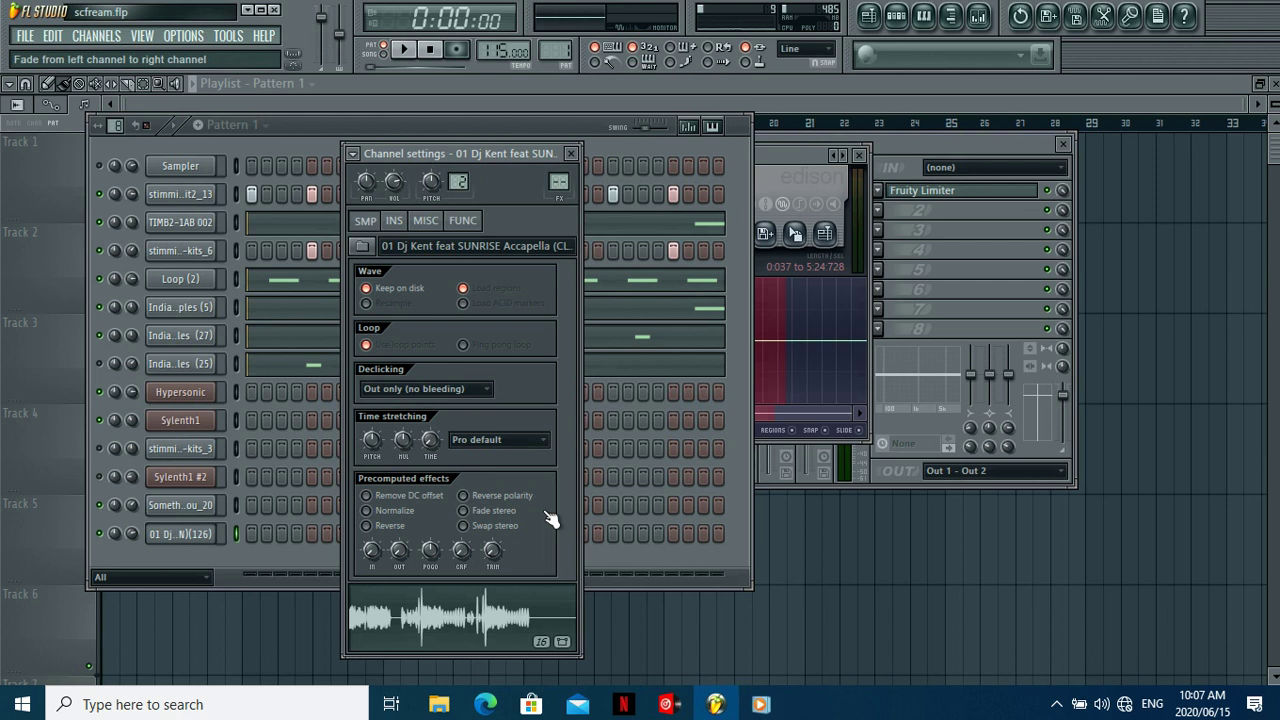
pyautogui.click(535, 445)
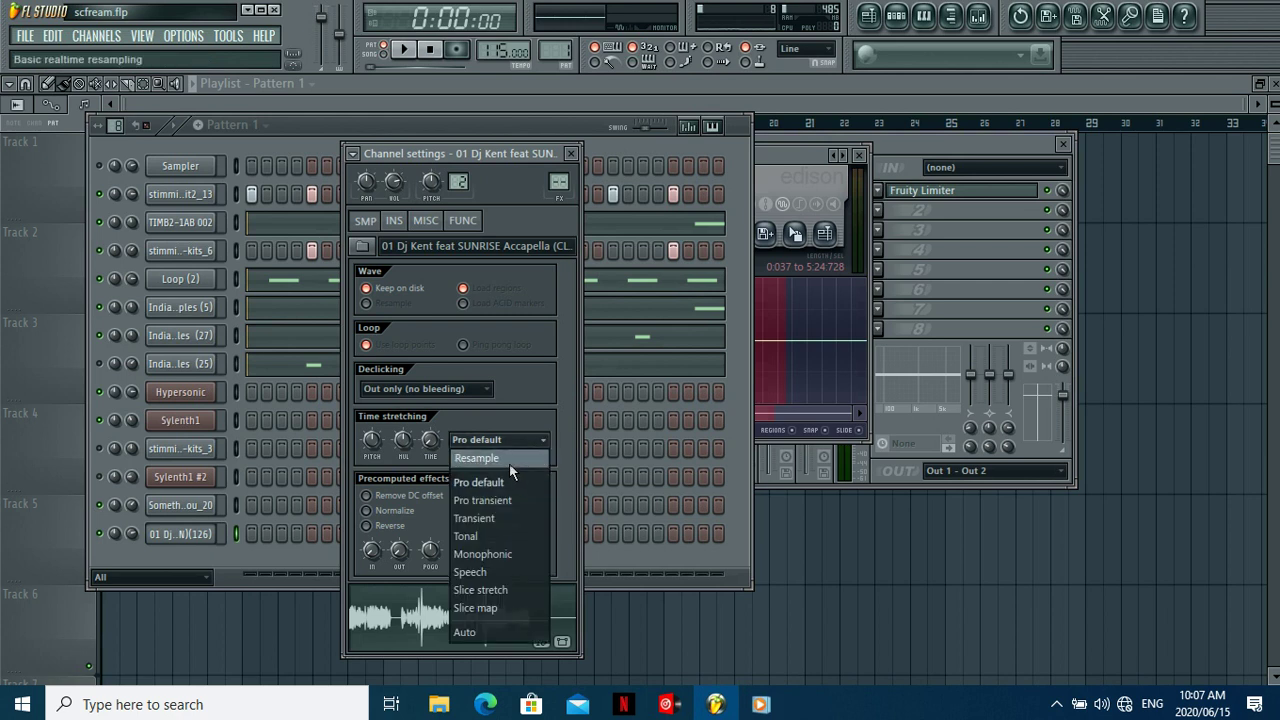
pyautogui.click(509, 460)
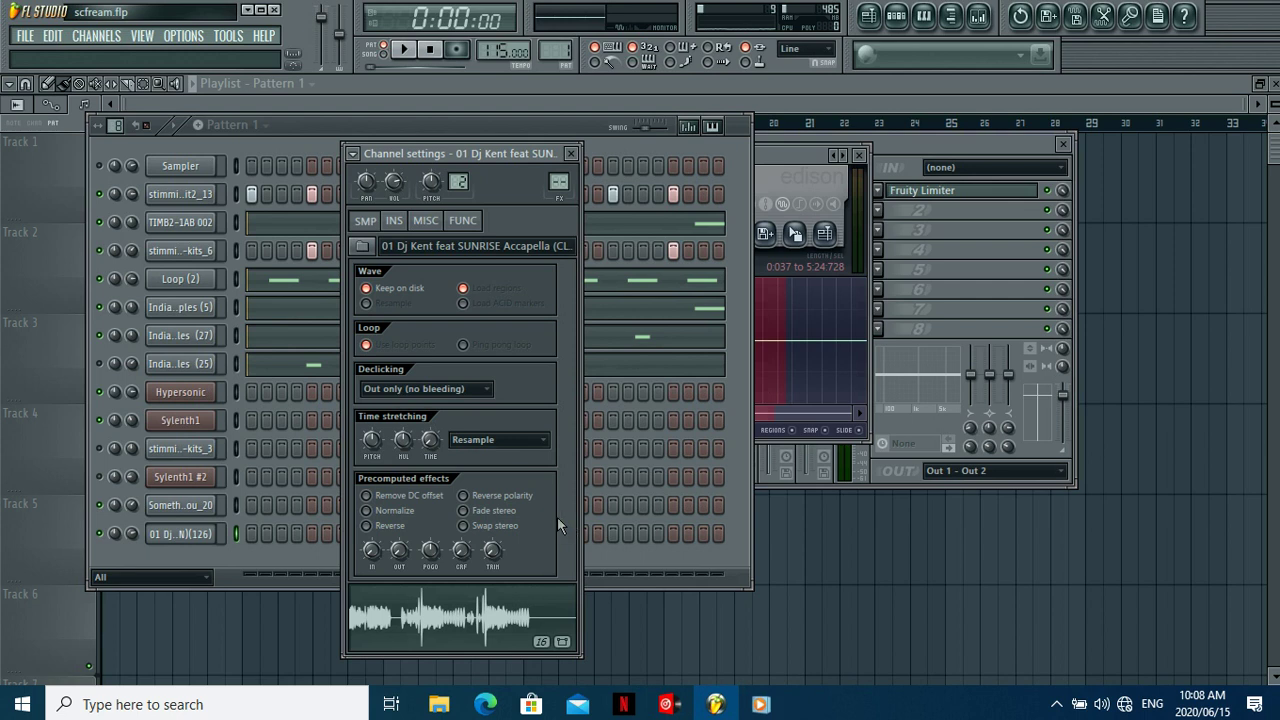
# Step: Set the acapella channel's time-stretching mode to Pro default
pyautogui.click(525, 450)
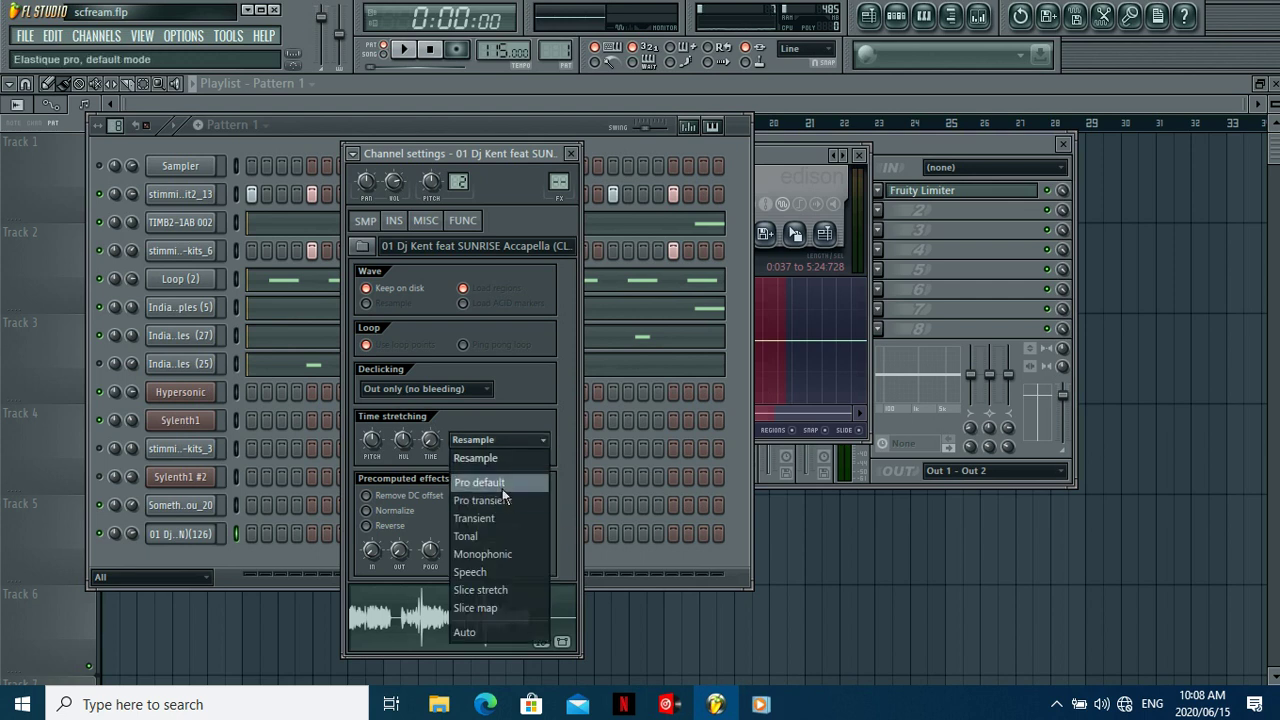
pyautogui.click(503, 486)
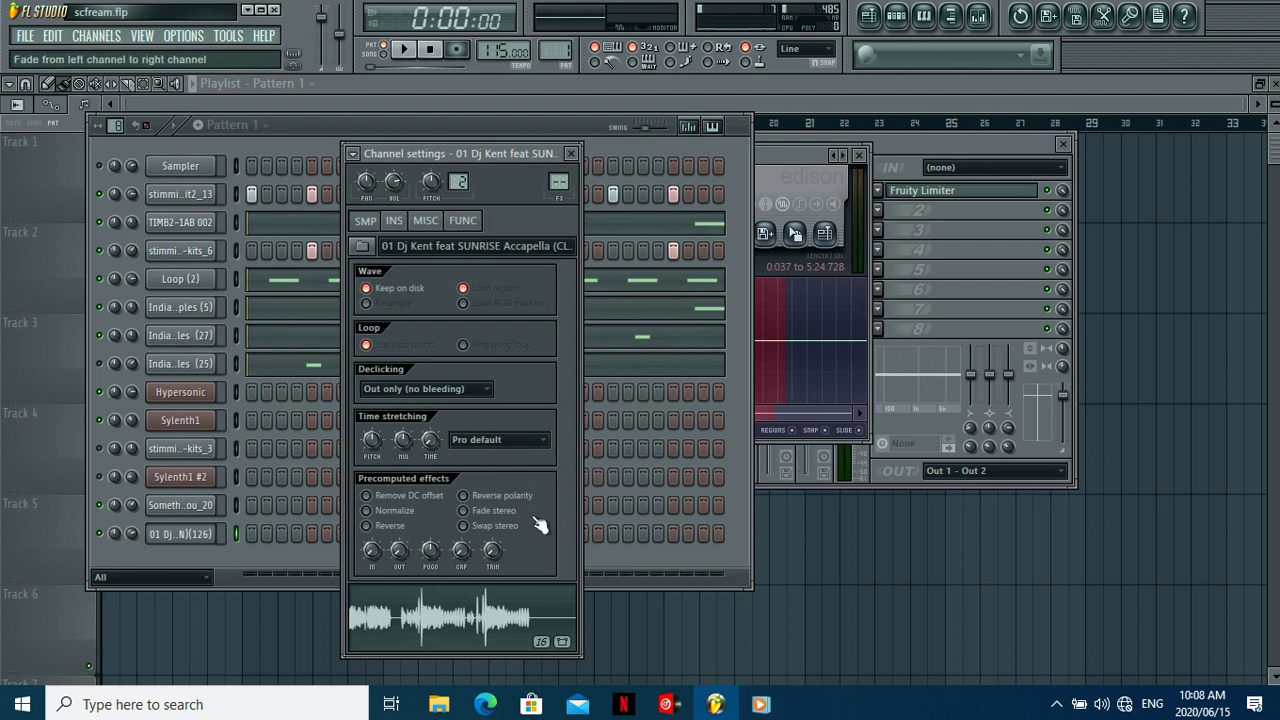
pyautogui.click(536, 445)
pyautogui.click(503, 480)
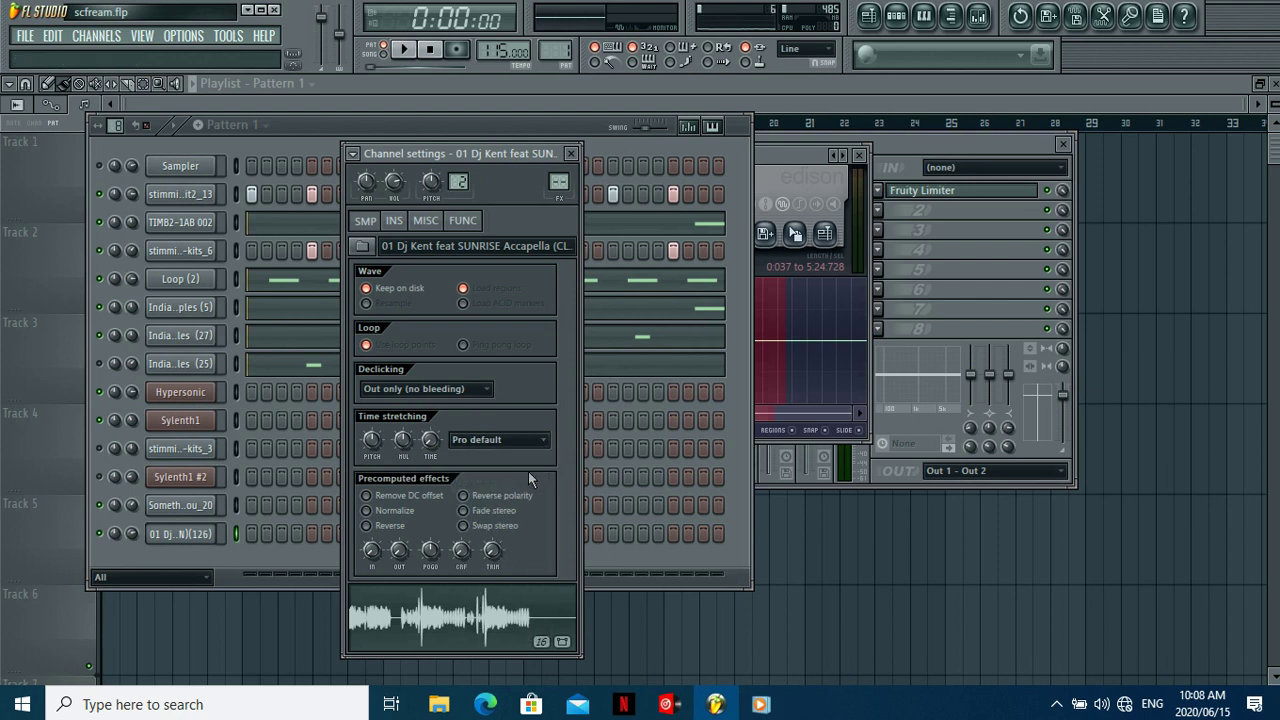
pyautogui.rightClick(429, 445)
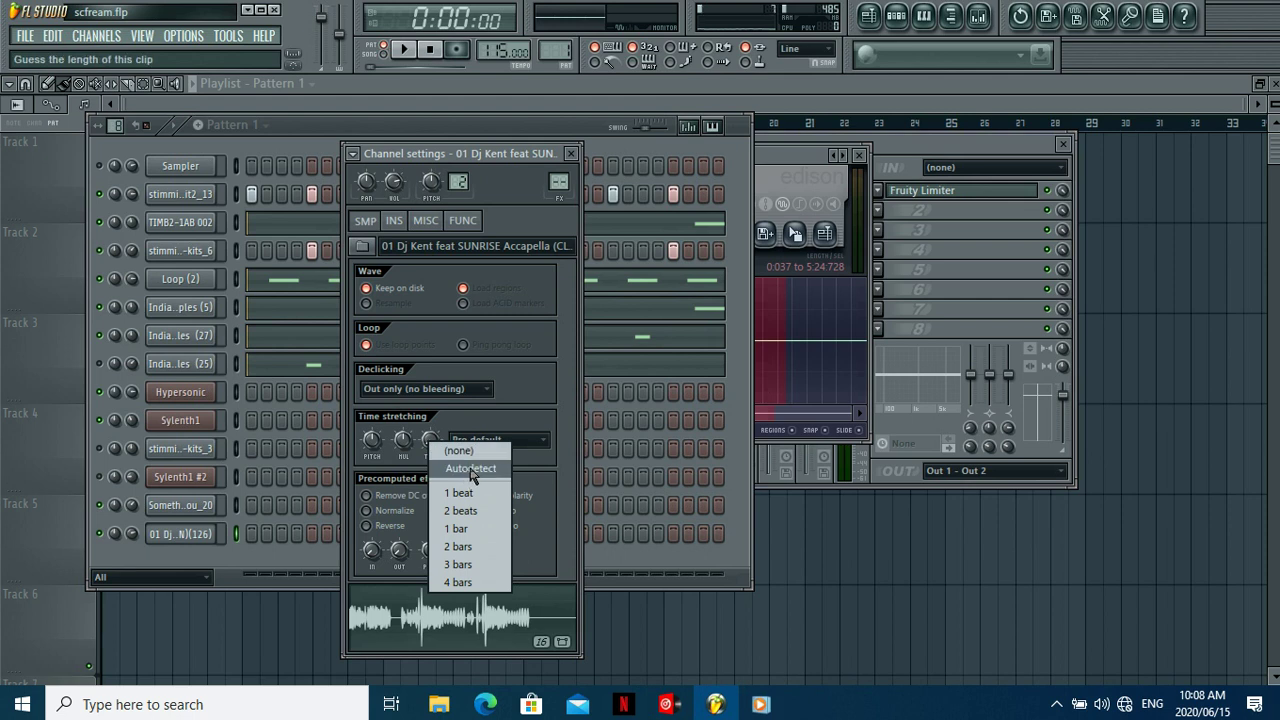
pyautogui.click(572, 516)
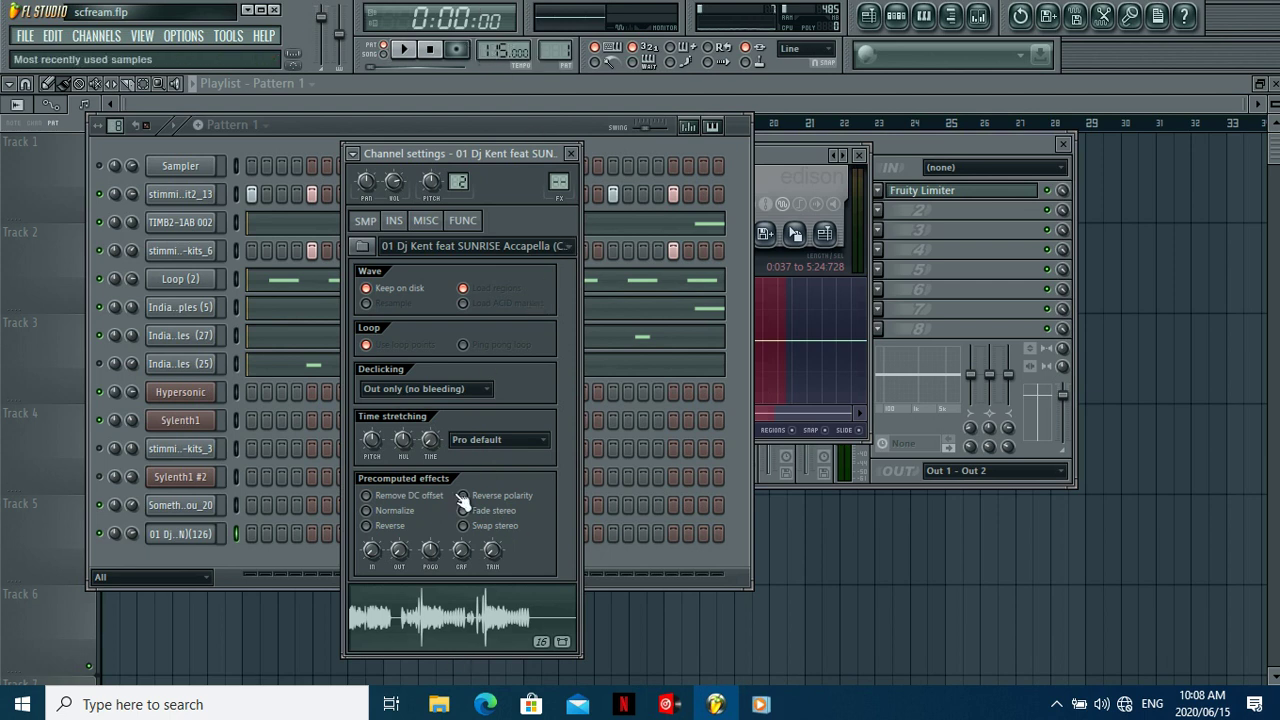
pyautogui.click(770, 184)
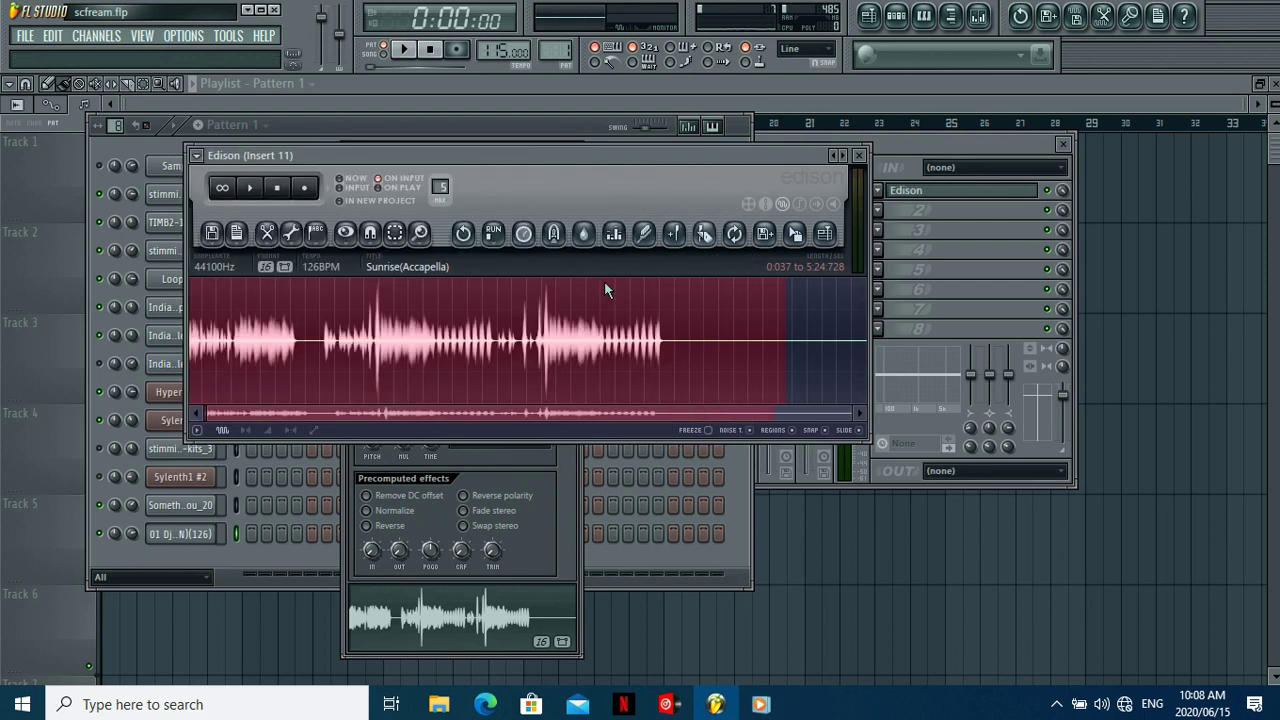
pyautogui.click(565, 489)
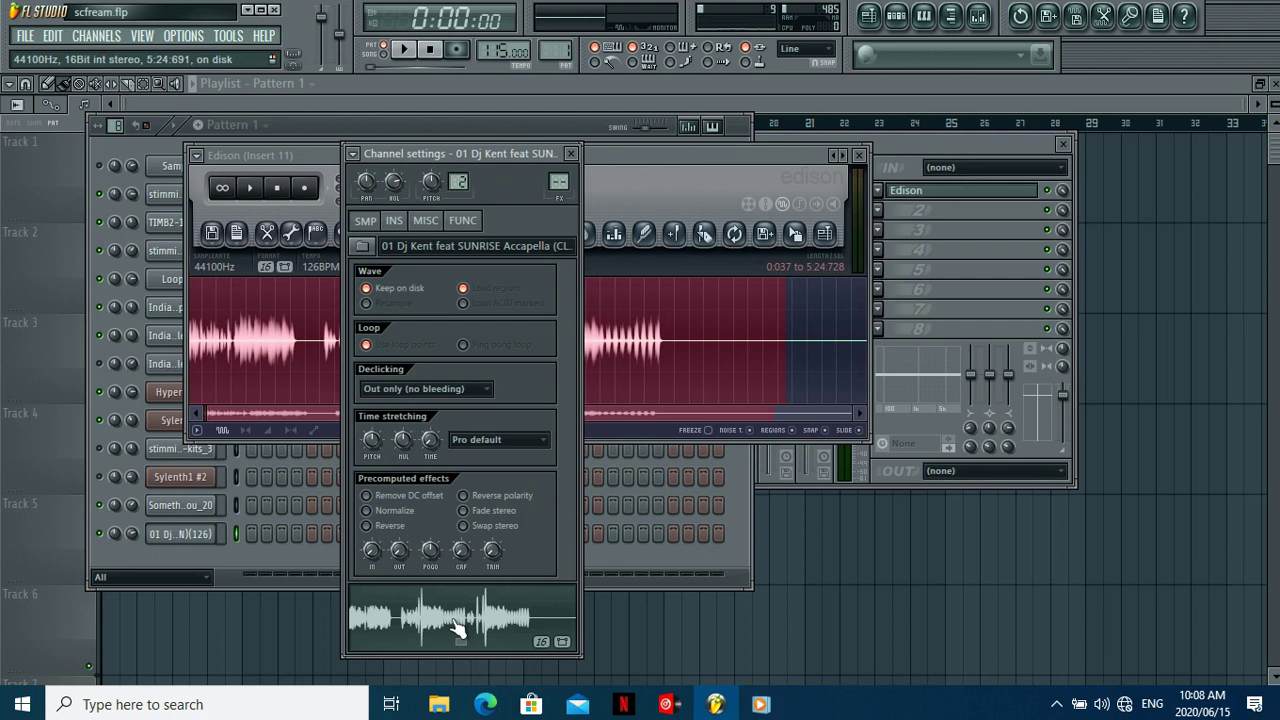
# Step: Autodetect the acapella channel's time-stretching length using the embedded tempo of 126 BPM
pyautogui.rightClick(431, 447)
pyautogui.click(459, 473)
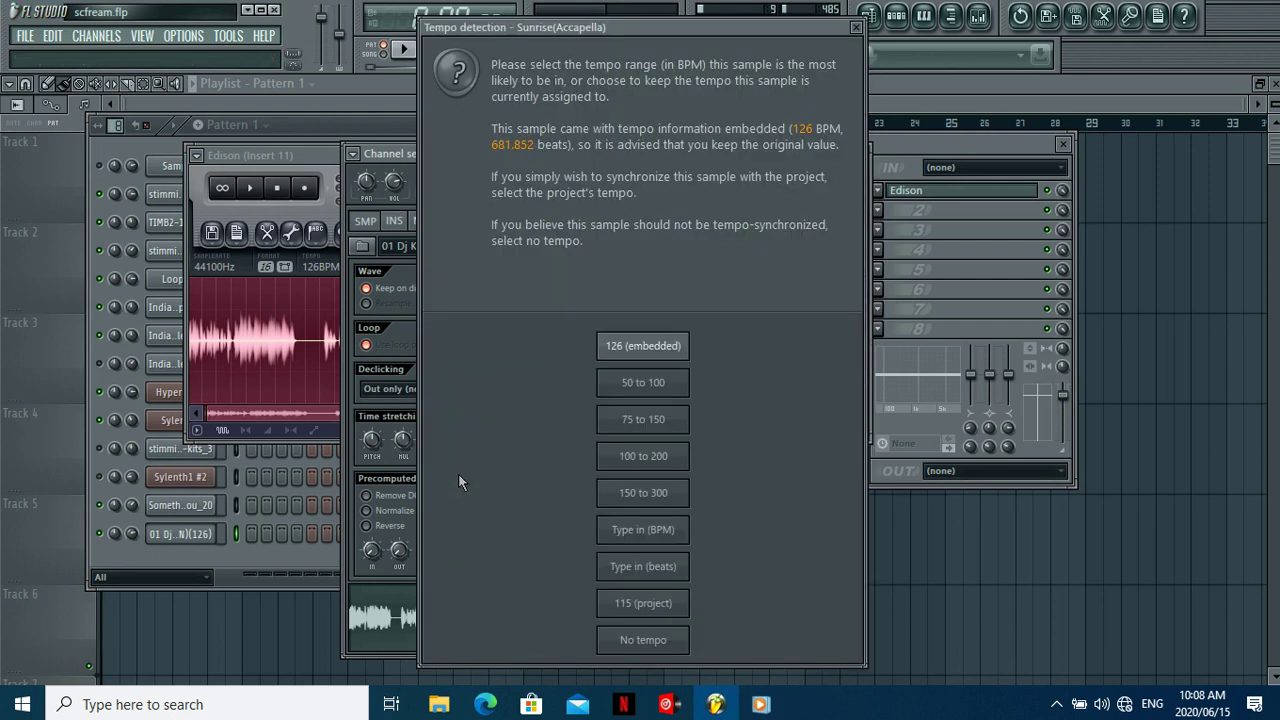
pyautogui.click(636, 357)
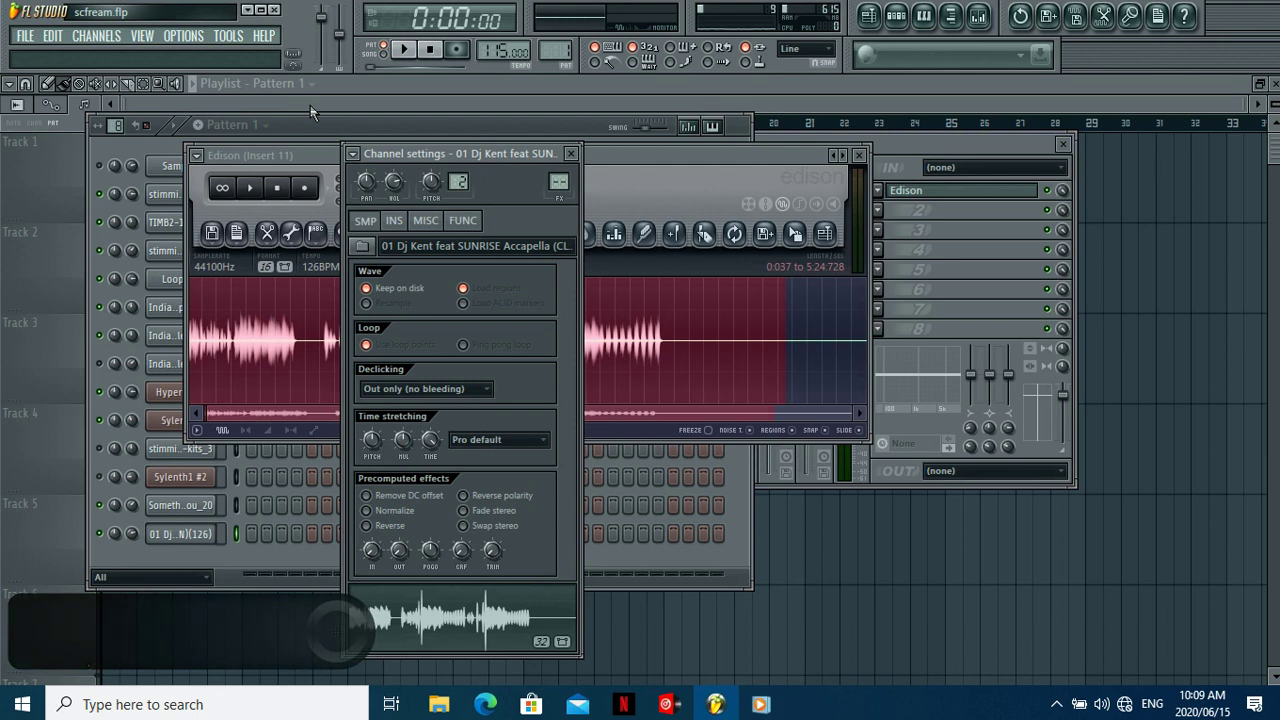
# Step: Extend the waveform selection in Edison back to the very start of the acapella and return to the playlist
pyautogui.click(655, 186)
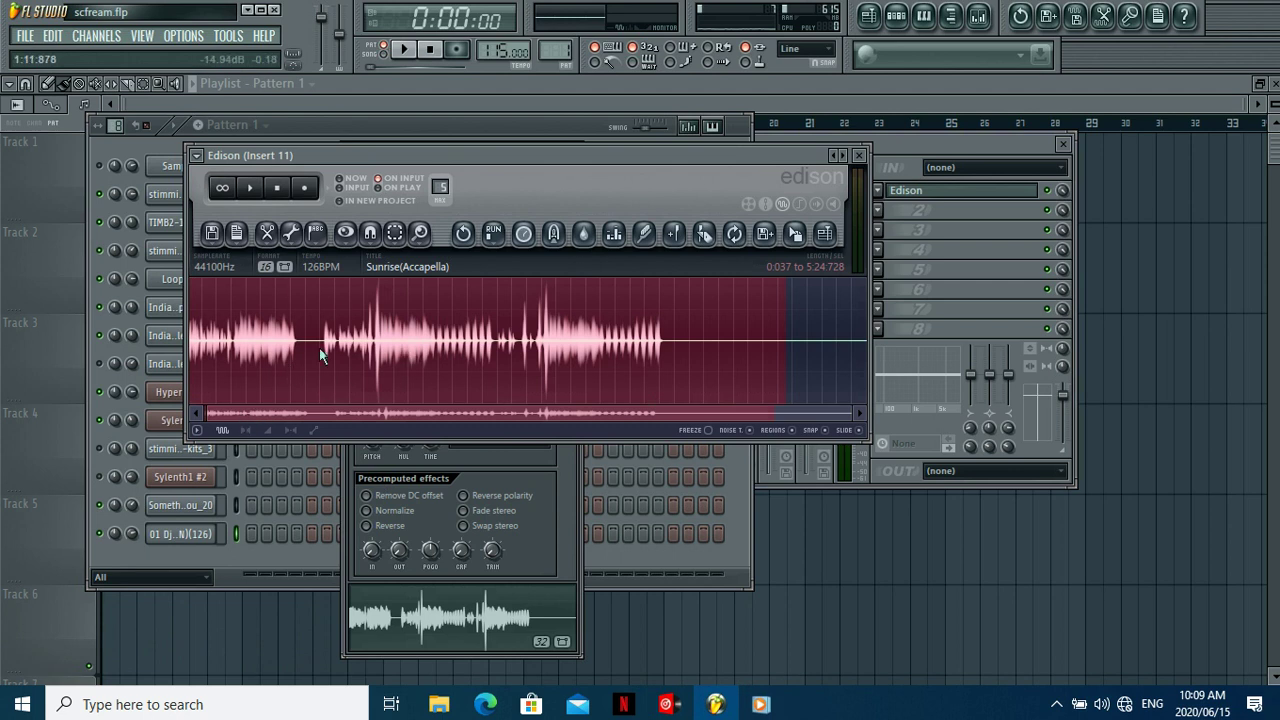
pyautogui.moveTo(322, 330)
pyautogui.mouseDown()
pyautogui.moveTo(428, 352)
pyautogui.moveTo(312, 350)
pyautogui.mouseUp()
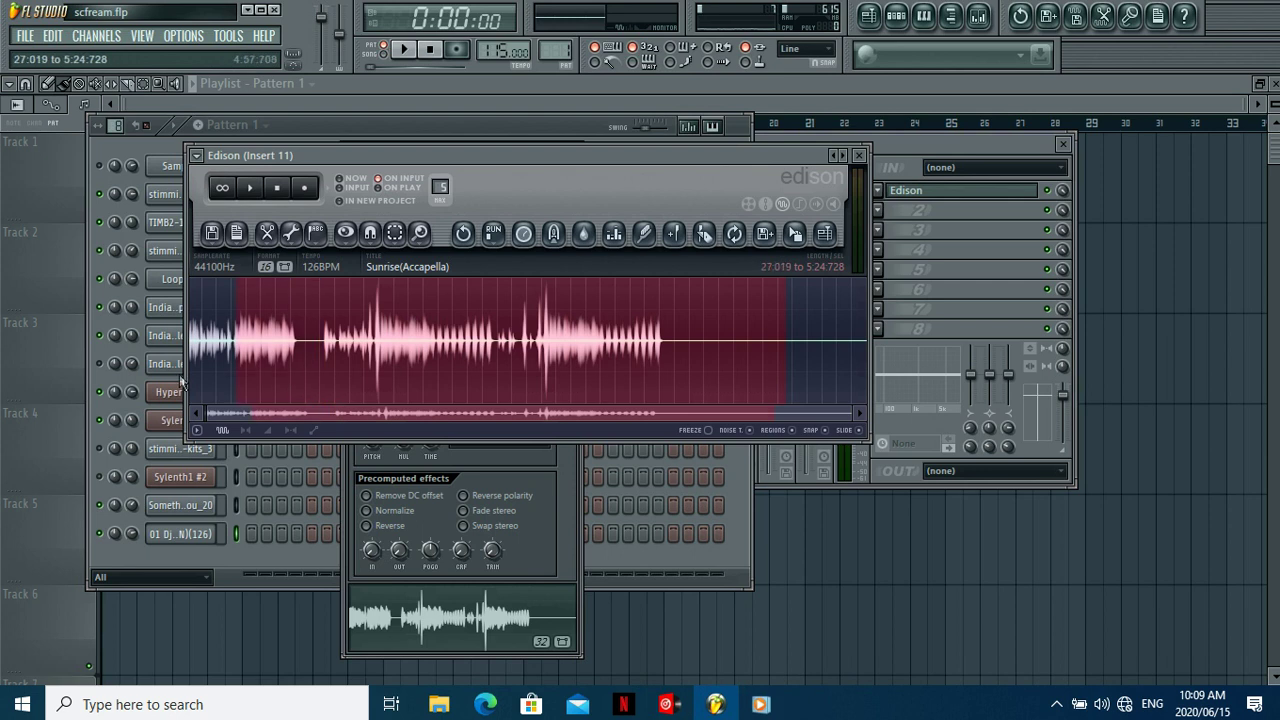
pyautogui.moveTo(318, 376); pyautogui.dragTo(97, 386)
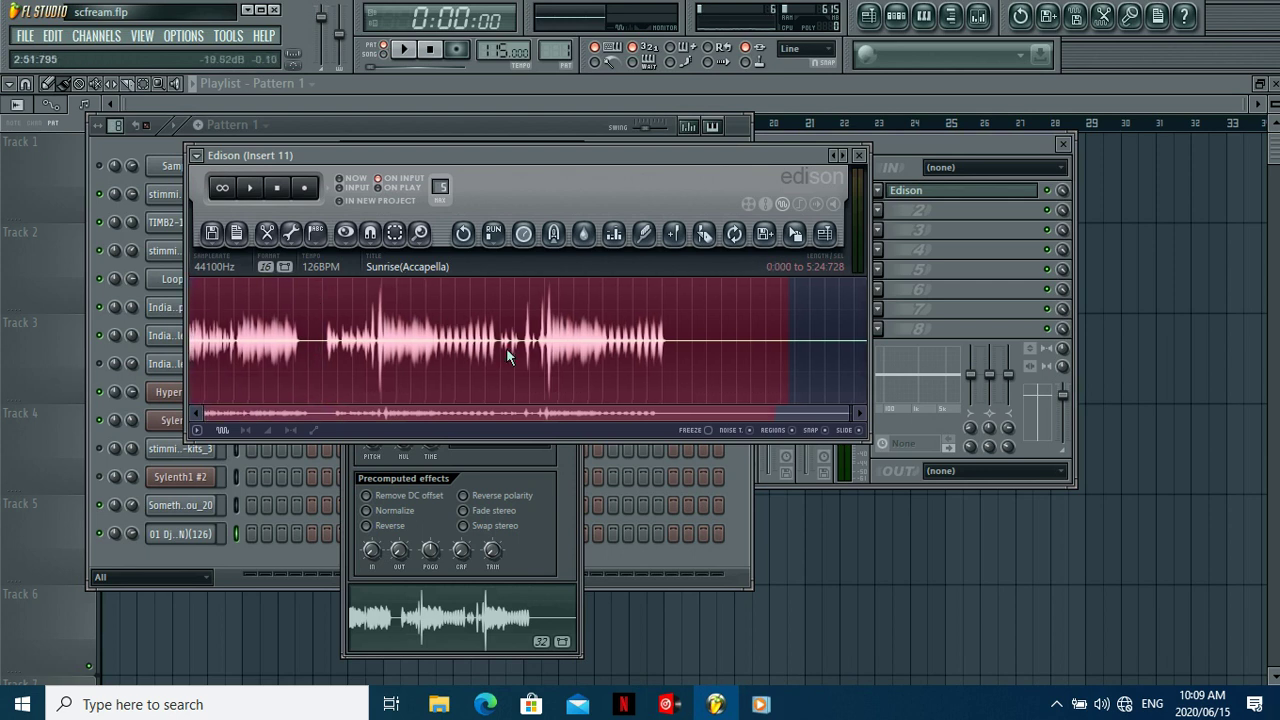
pyautogui.click(772, 112)
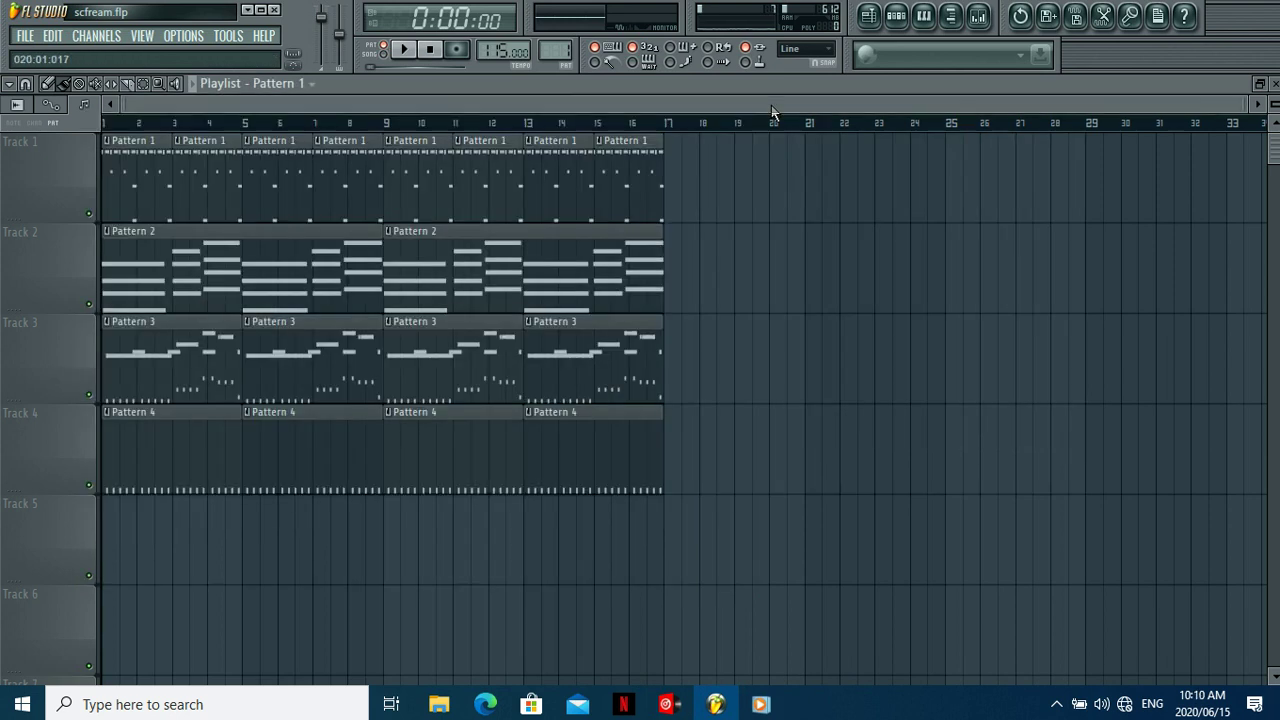
# Step: Switch the step sequencer to Pattern 5, activate the acapella channel's first step and look over its channel settings
pyautogui.click(900, 18)
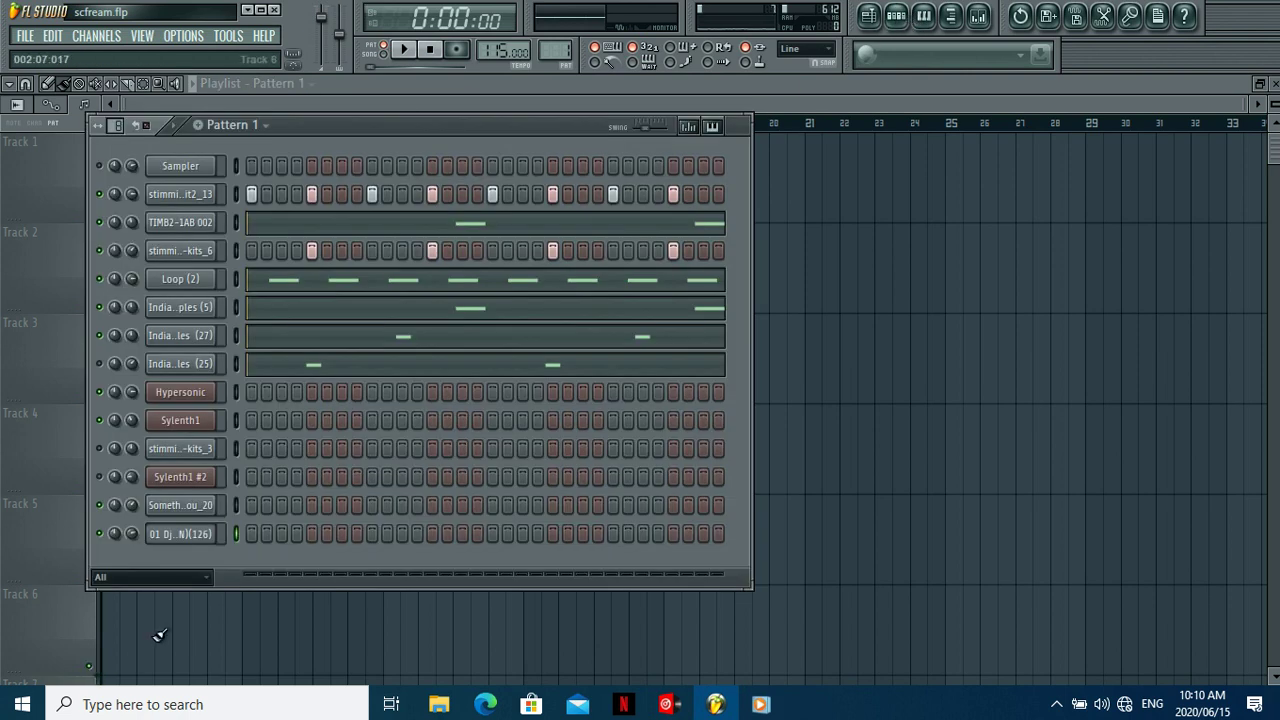
pyautogui.scroll(4, 560, 52)
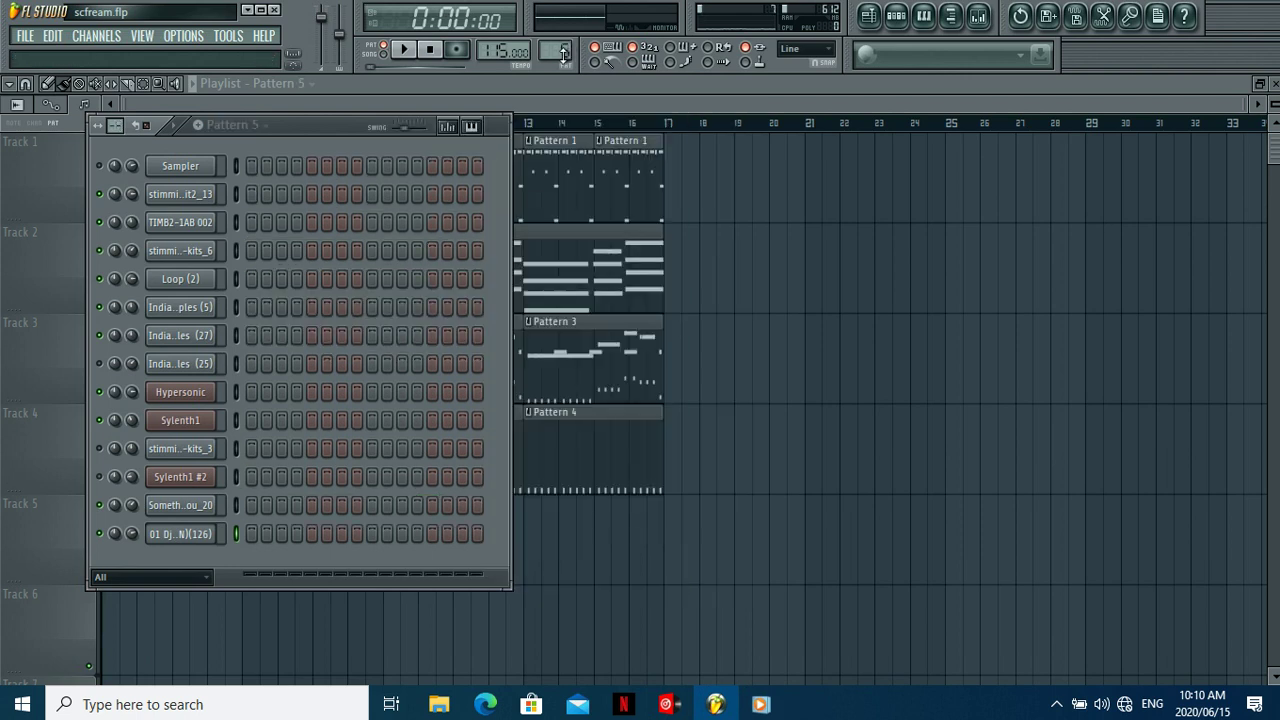
pyautogui.click(252, 534)
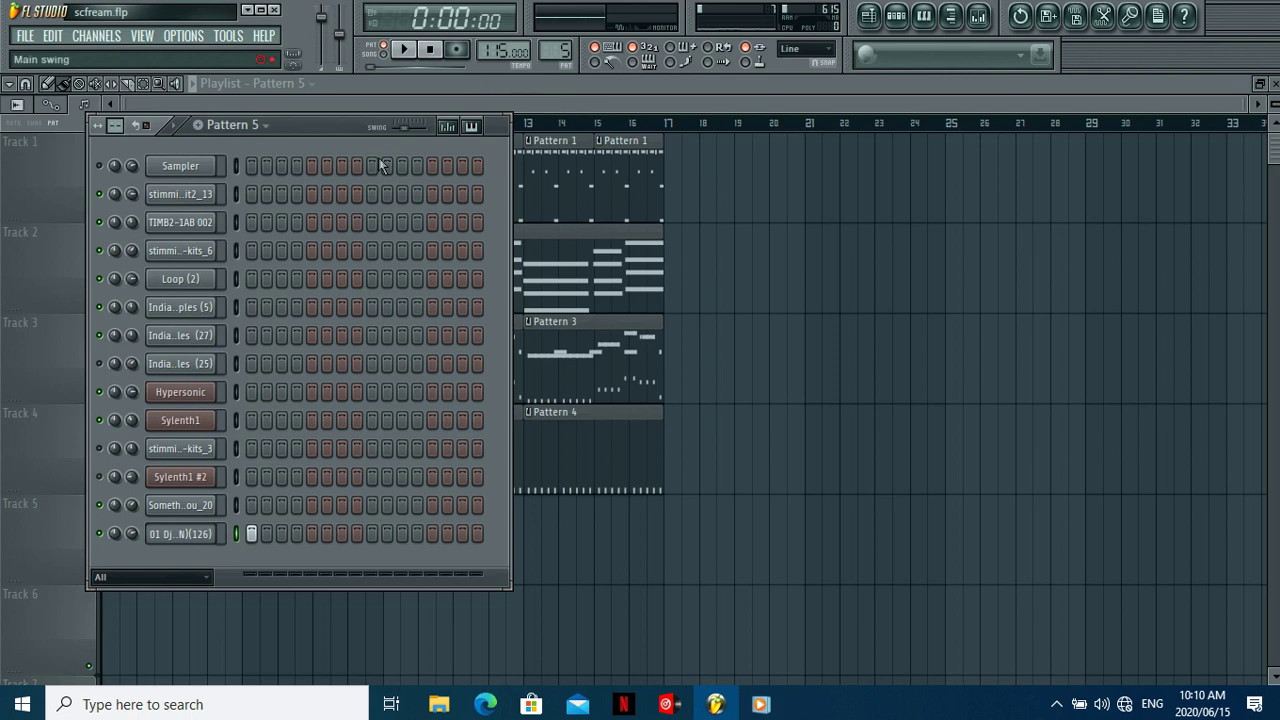
pyautogui.click(186, 537)
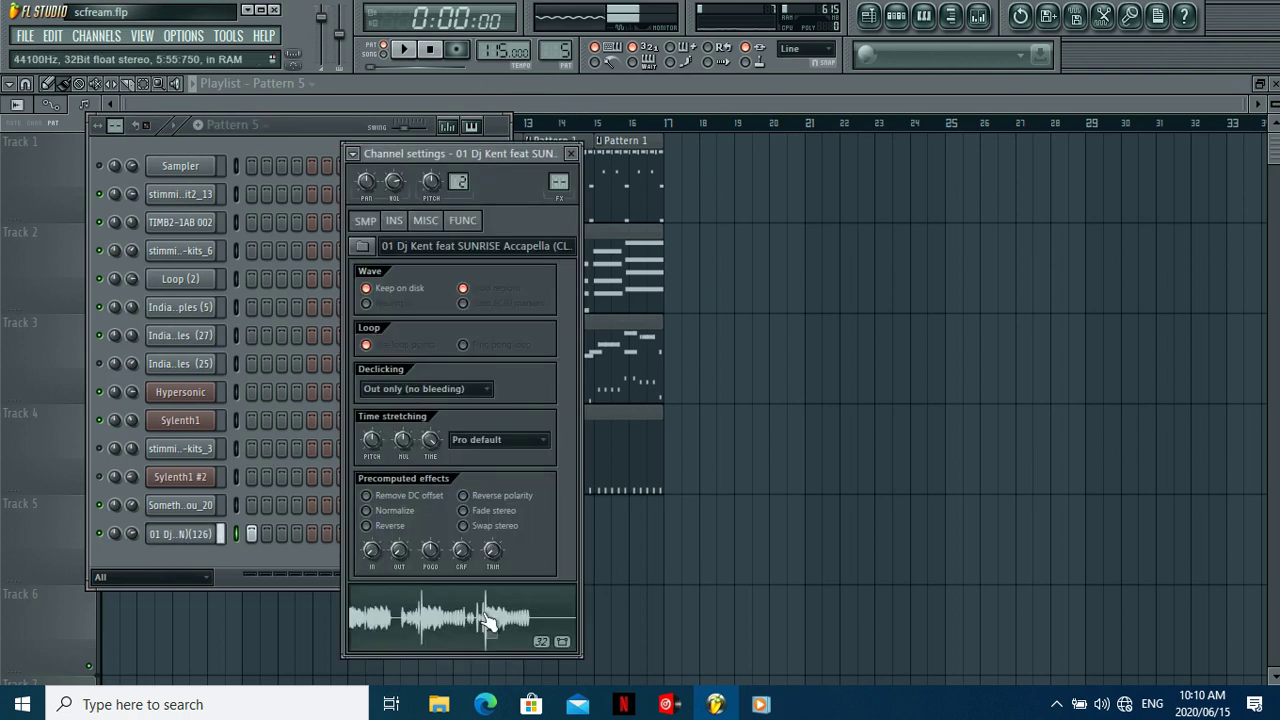
pyautogui.click(432, 101)
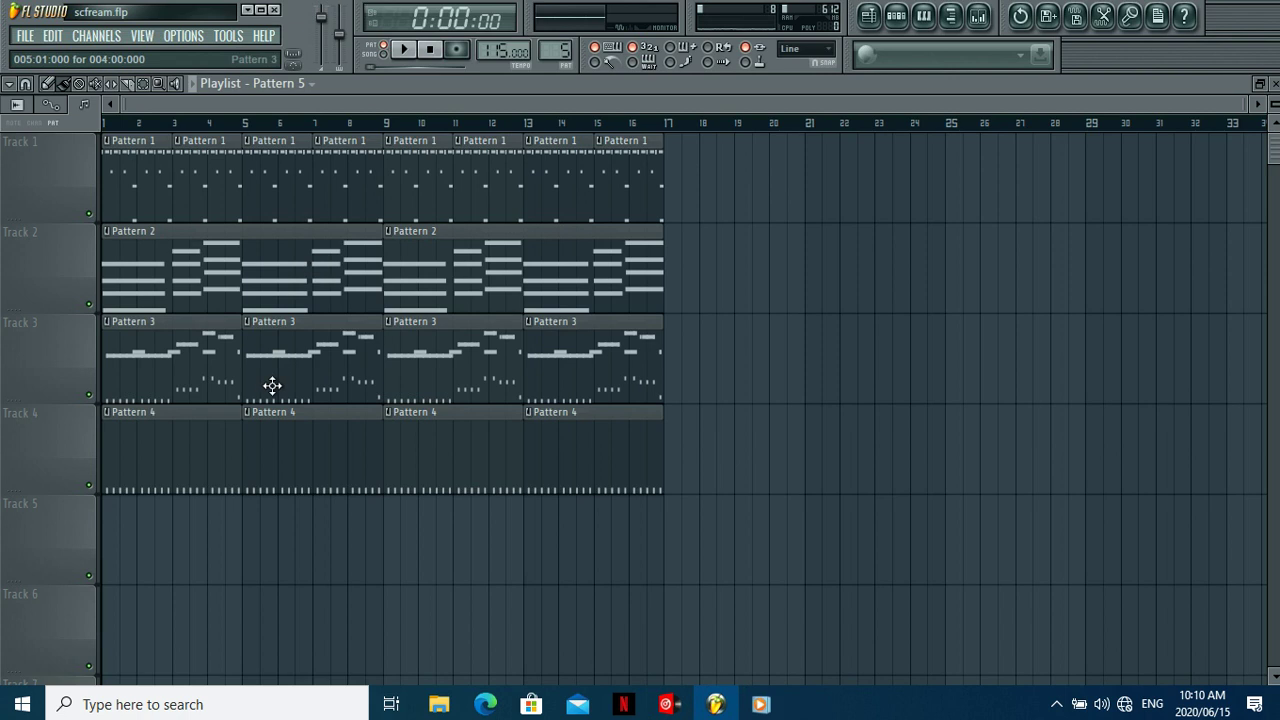
# Step: Mute playlist Tracks 2, 3 and 4, and switch playback to song mode
pyautogui.click(89, 485)
pyautogui.click(89, 394)
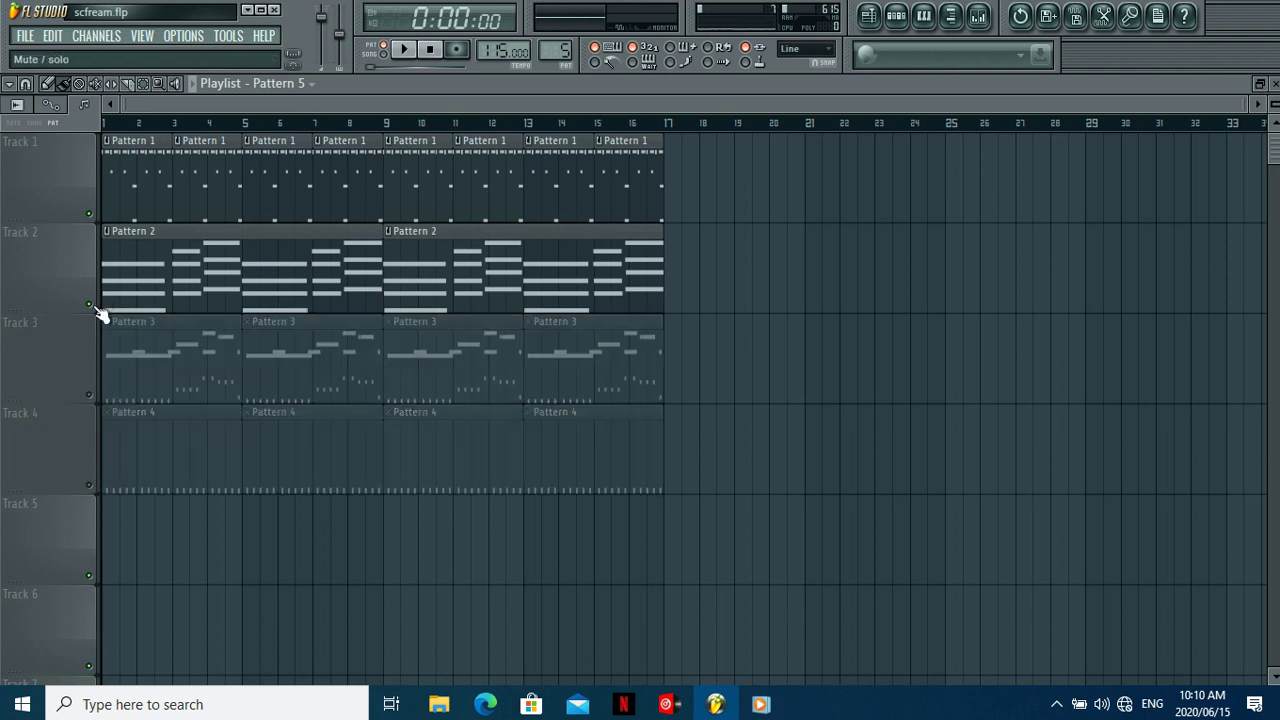
pyautogui.click(89, 304)
pyautogui.click(408, 51)
pyautogui.click(430, 50)
pyautogui.click(405, 51)
pyautogui.click(430, 50)
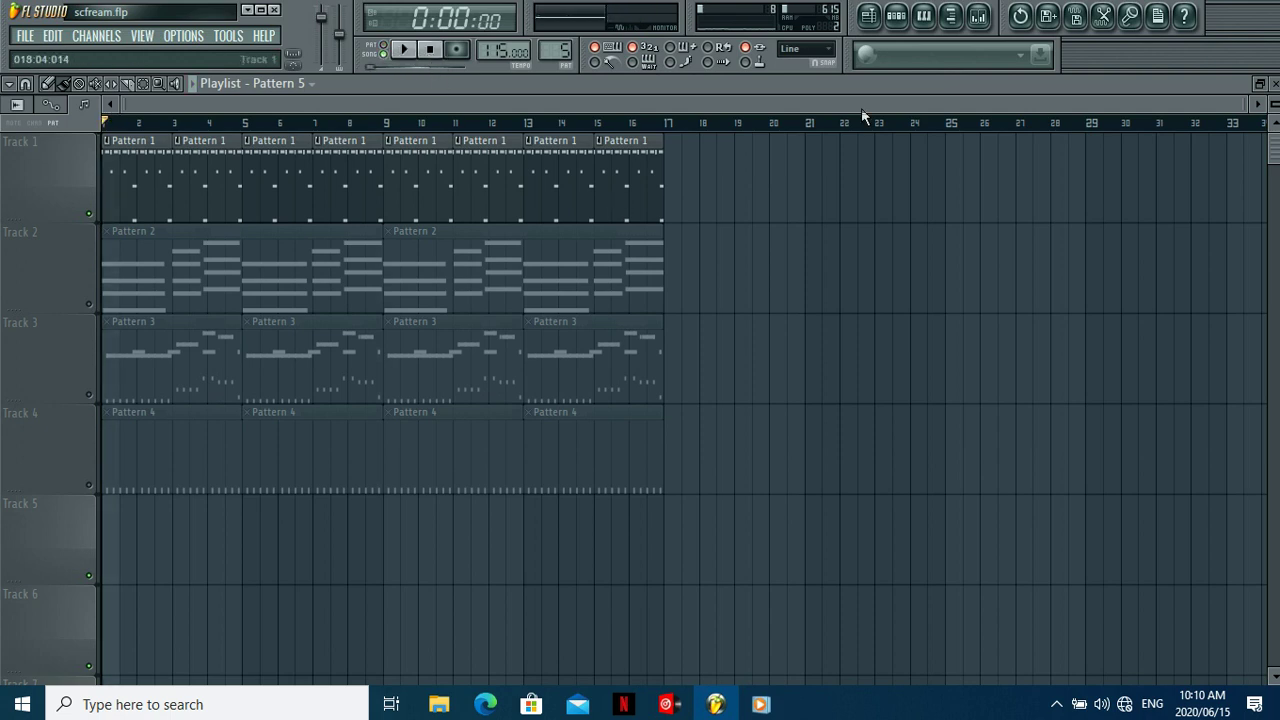
# Step: Place Pattern 5 at bar 1 of Track 5 in the playlist
pyautogui.moveTo(1243, 104); pyautogui.dragTo(594, 104)
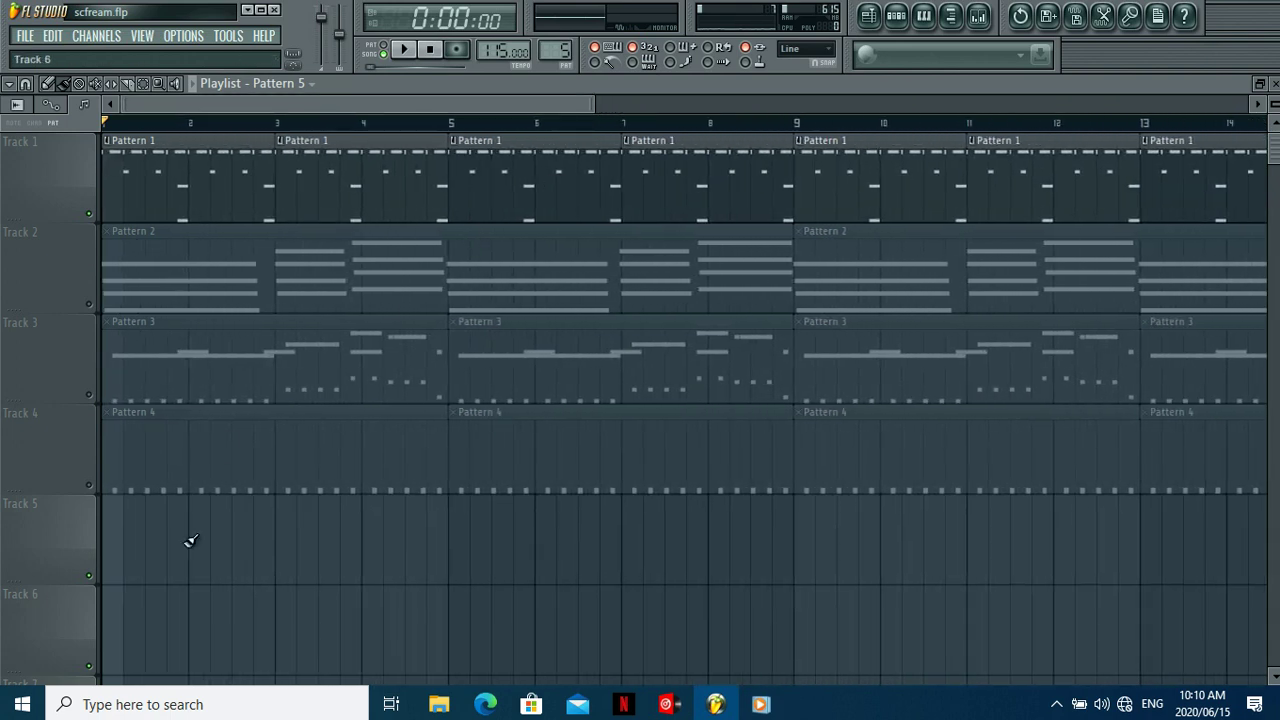
pyautogui.click(898, 17)
pyautogui.click(903, 20)
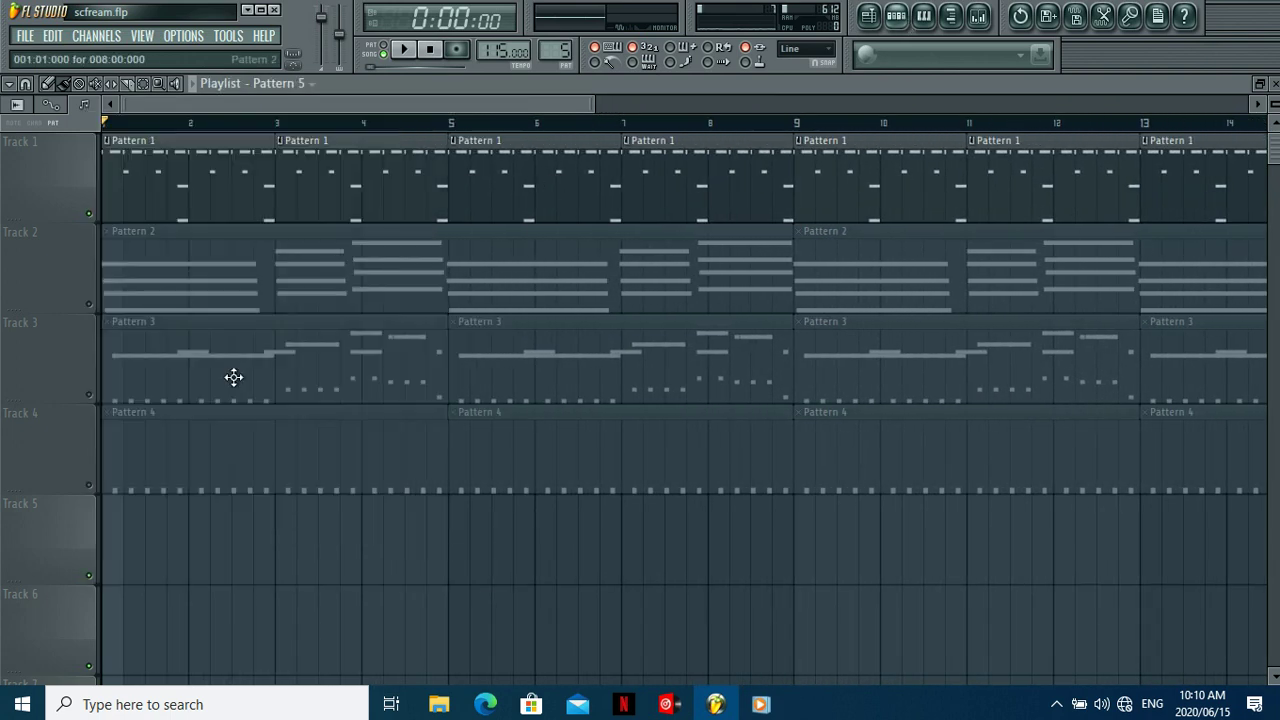
pyautogui.click(115, 540)
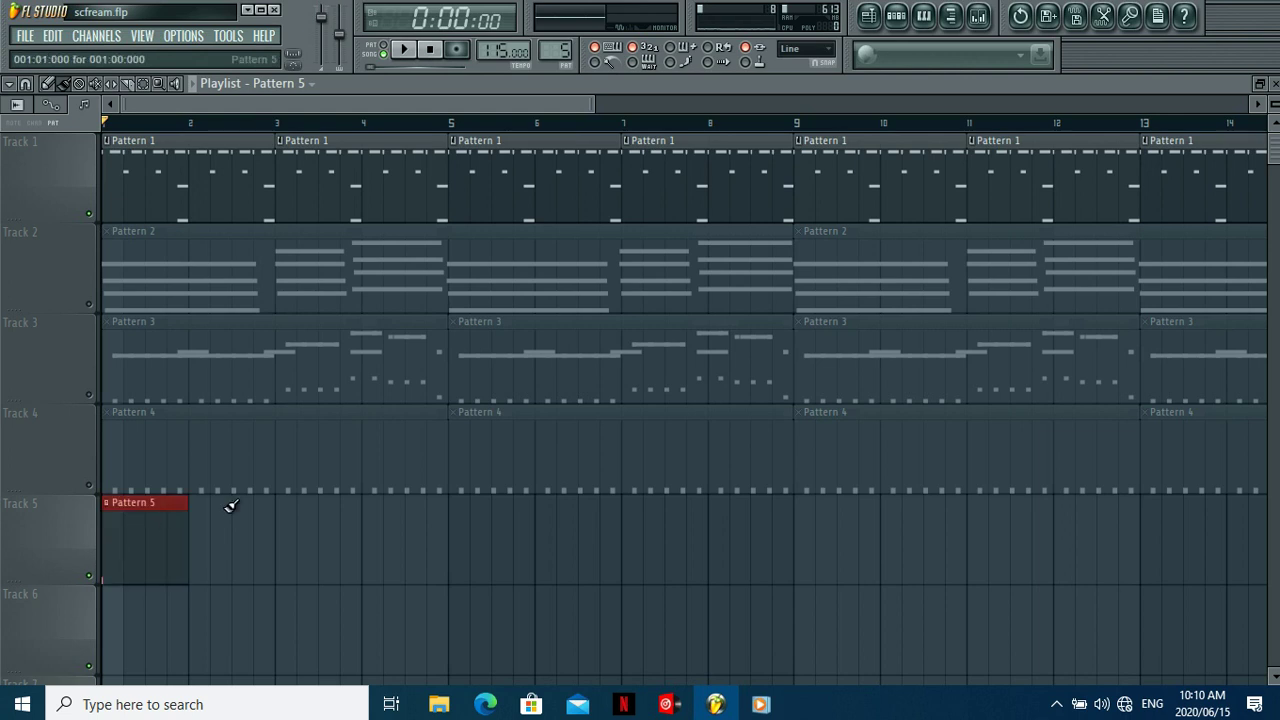
# Step: Play the song from the start with playlist Track 2 unmuted partway through, and stop playback
pyautogui.click(405, 50)
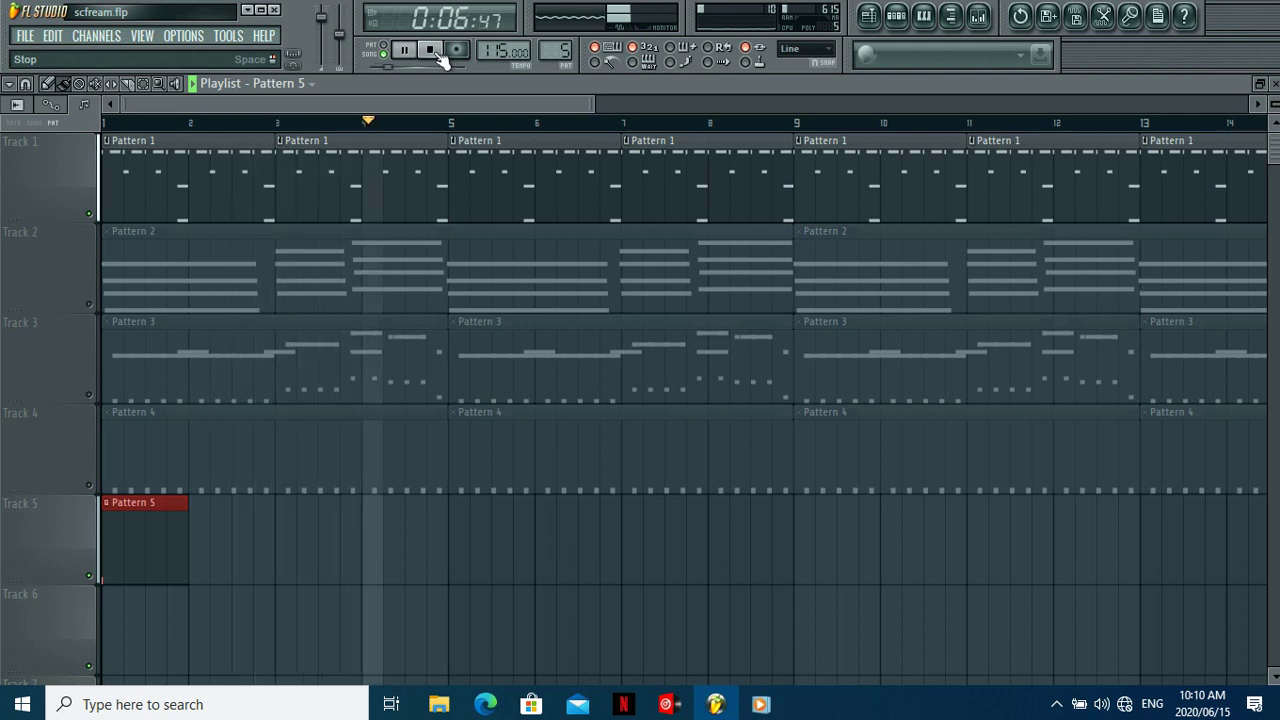
pyautogui.click(91, 306)
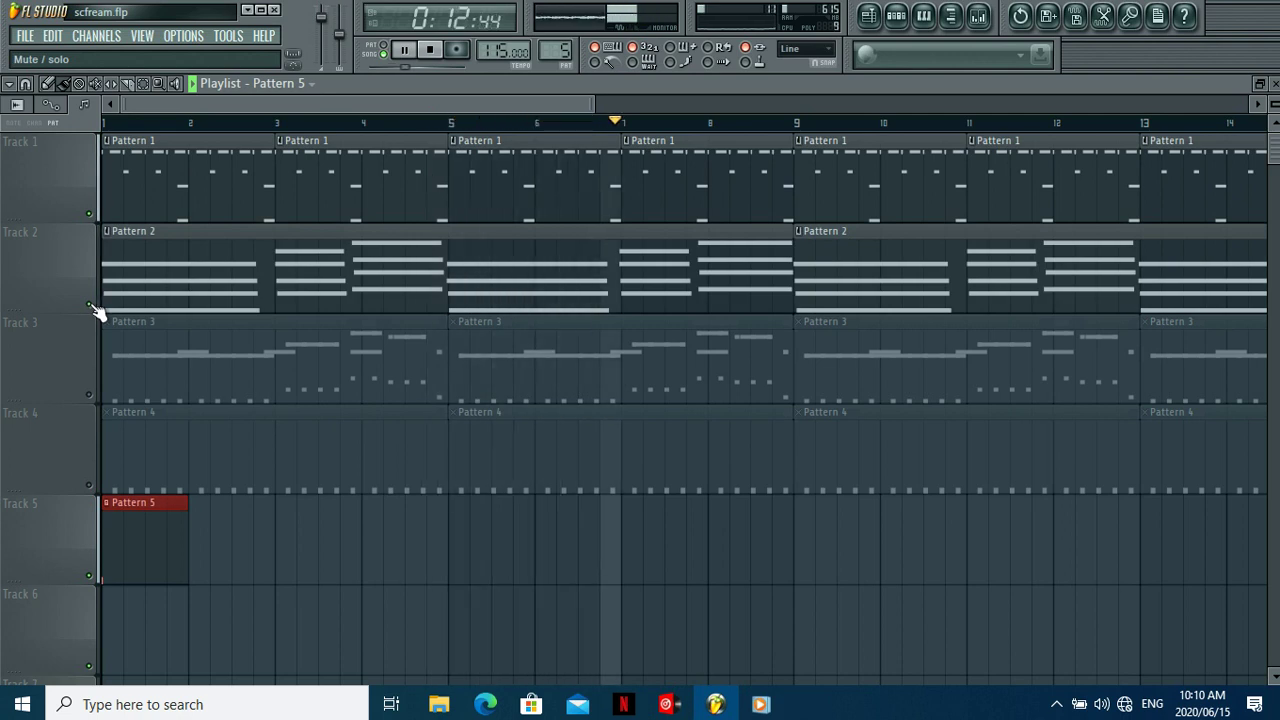
pyautogui.click(432, 52)
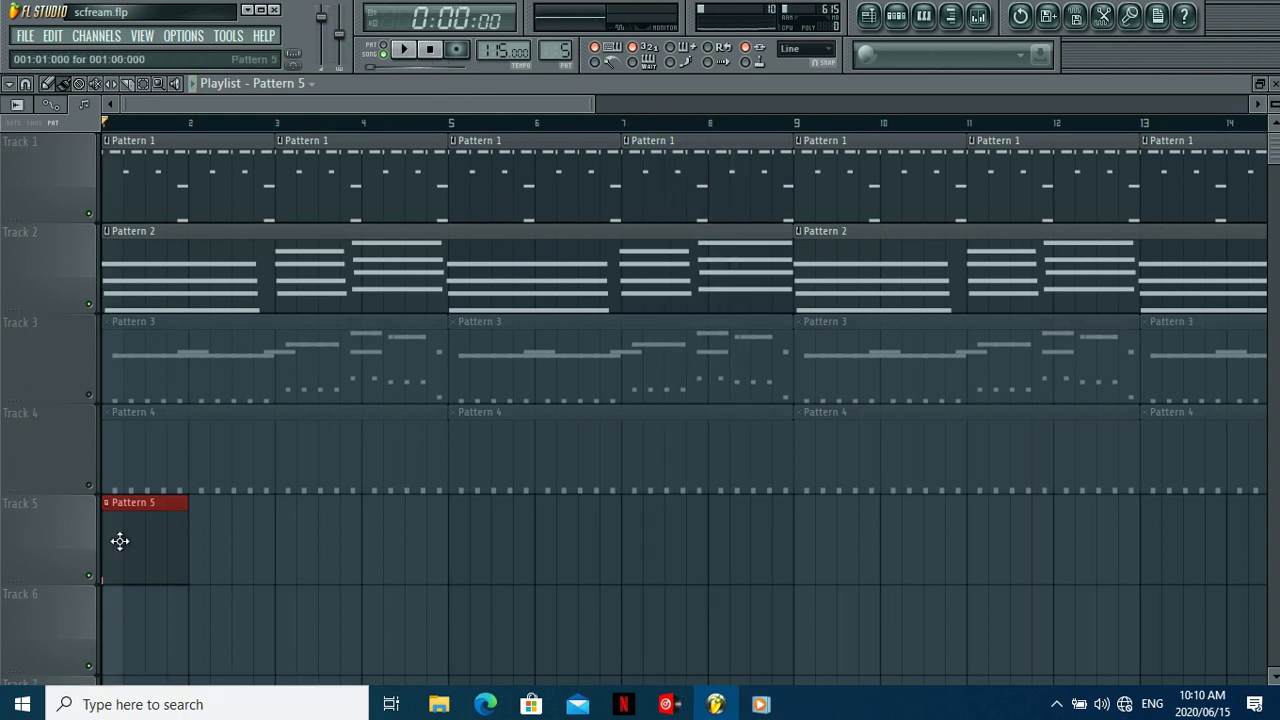
# Step: Replace the Pattern 5 clip at bar 1 of Track 5 with one starting at bar 2
pyautogui.rightClick(134, 543)
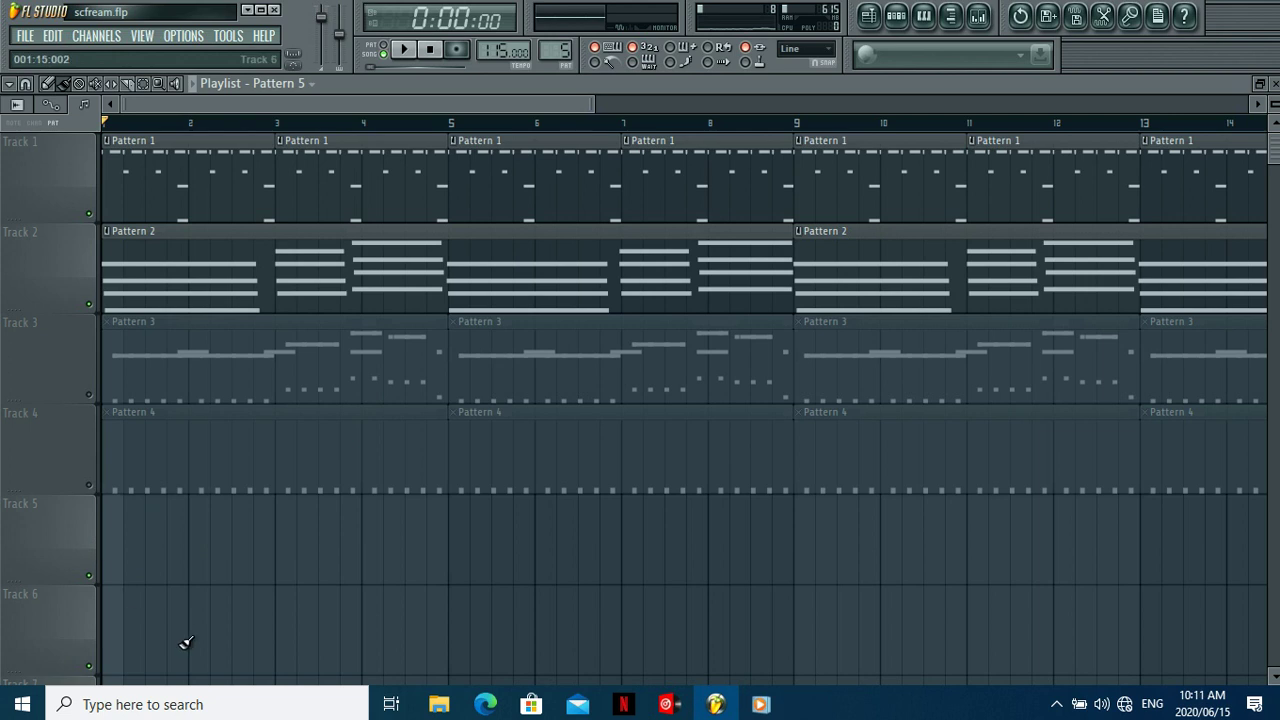
pyautogui.click(257, 560)
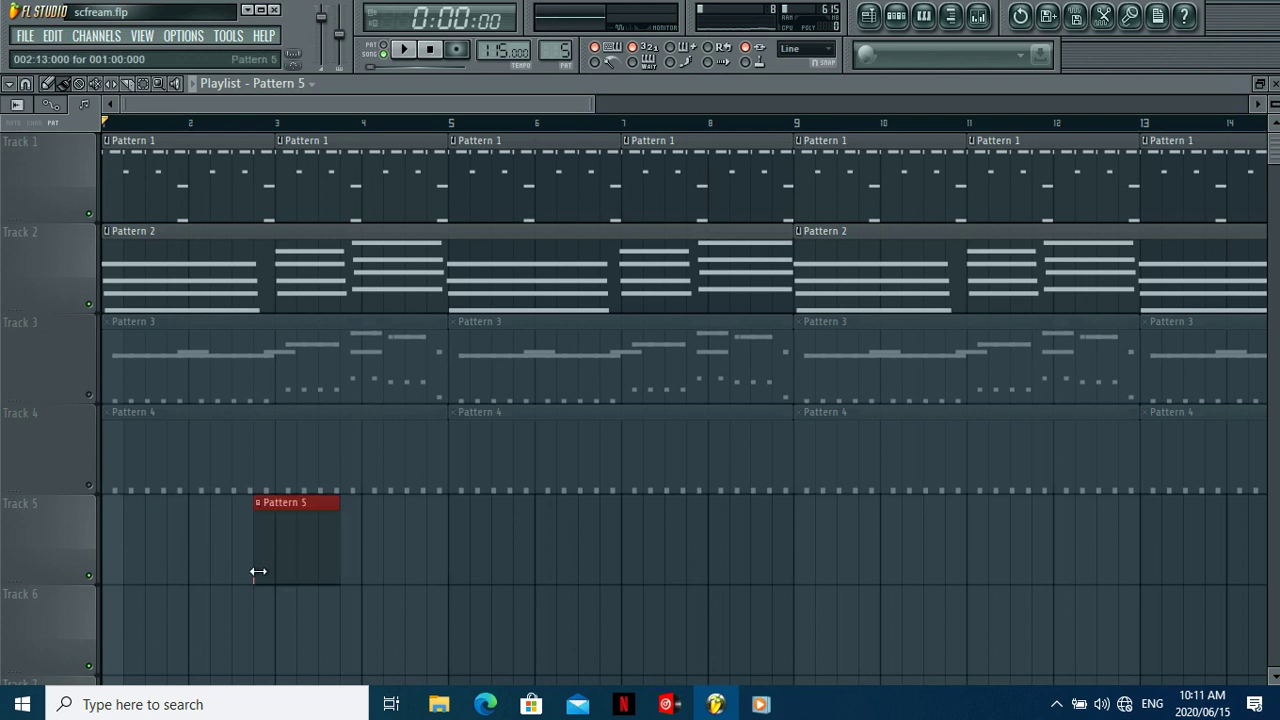
pyautogui.moveTo(300, 551); pyautogui.dragTo(229, 569)
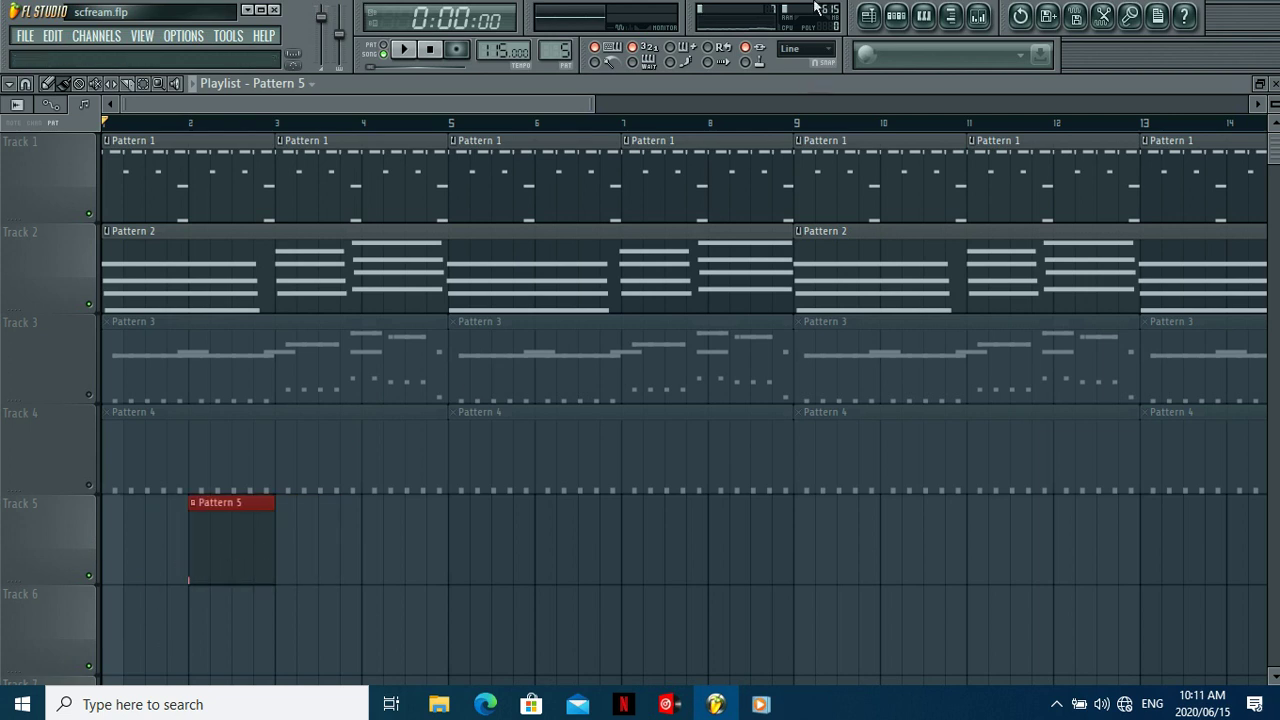
# Step: Bring up the step sequencer for Pattern 5 to check the acapella channel
pyautogui.click(896, 15)
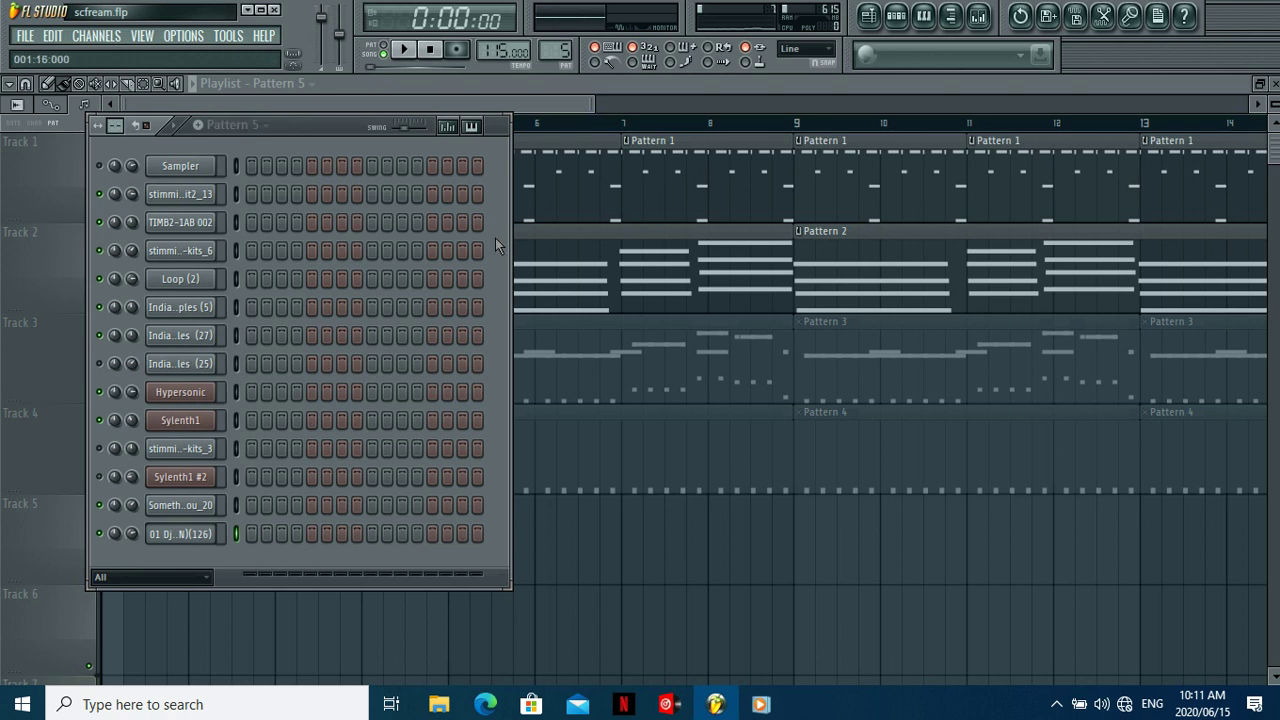
pyautogui.click(548, 111)
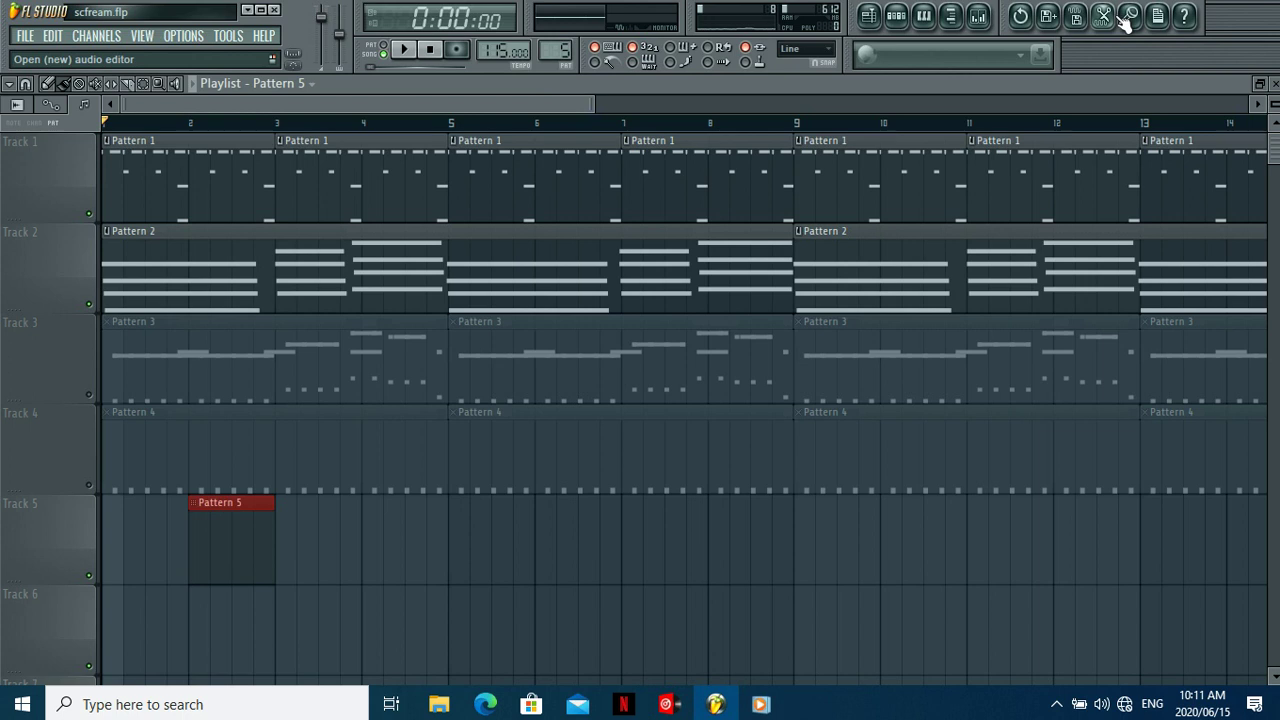
pyautogui.click(896, 15)
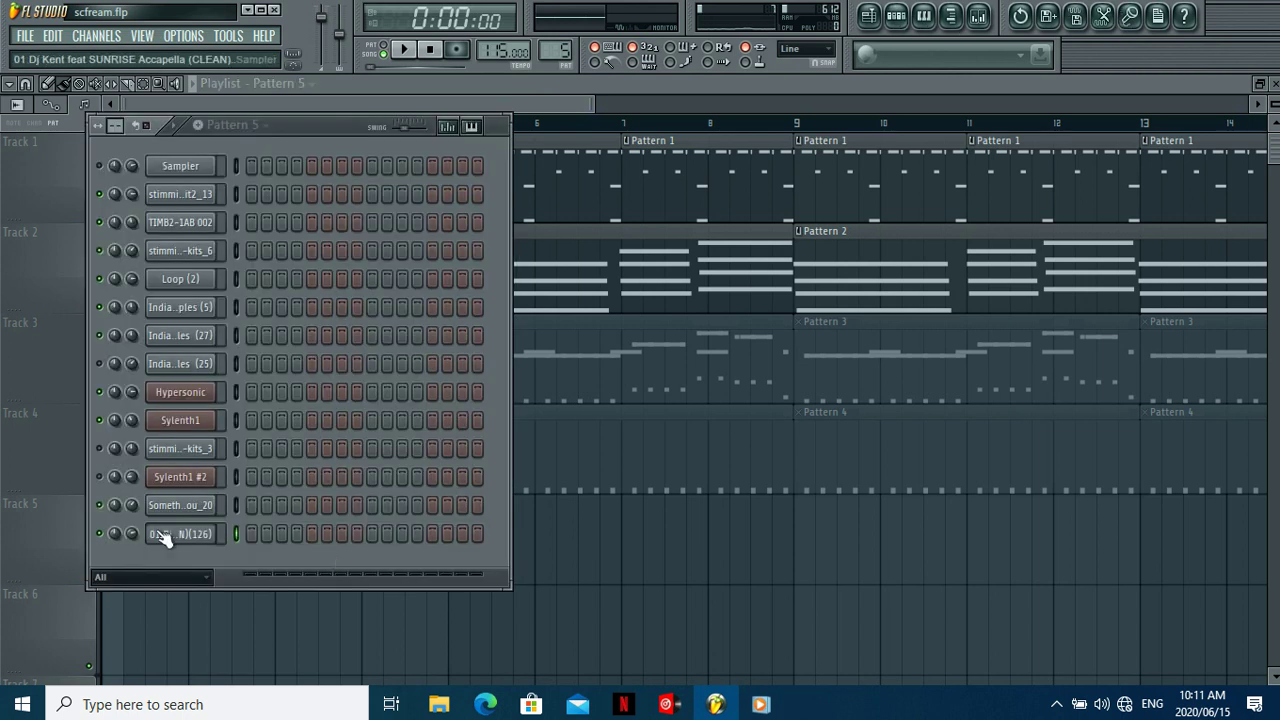
# Step: Open Edison from mixer Insert 11 and check the acapella's tempo in its sample properties
pyautogui.click(978, 16)
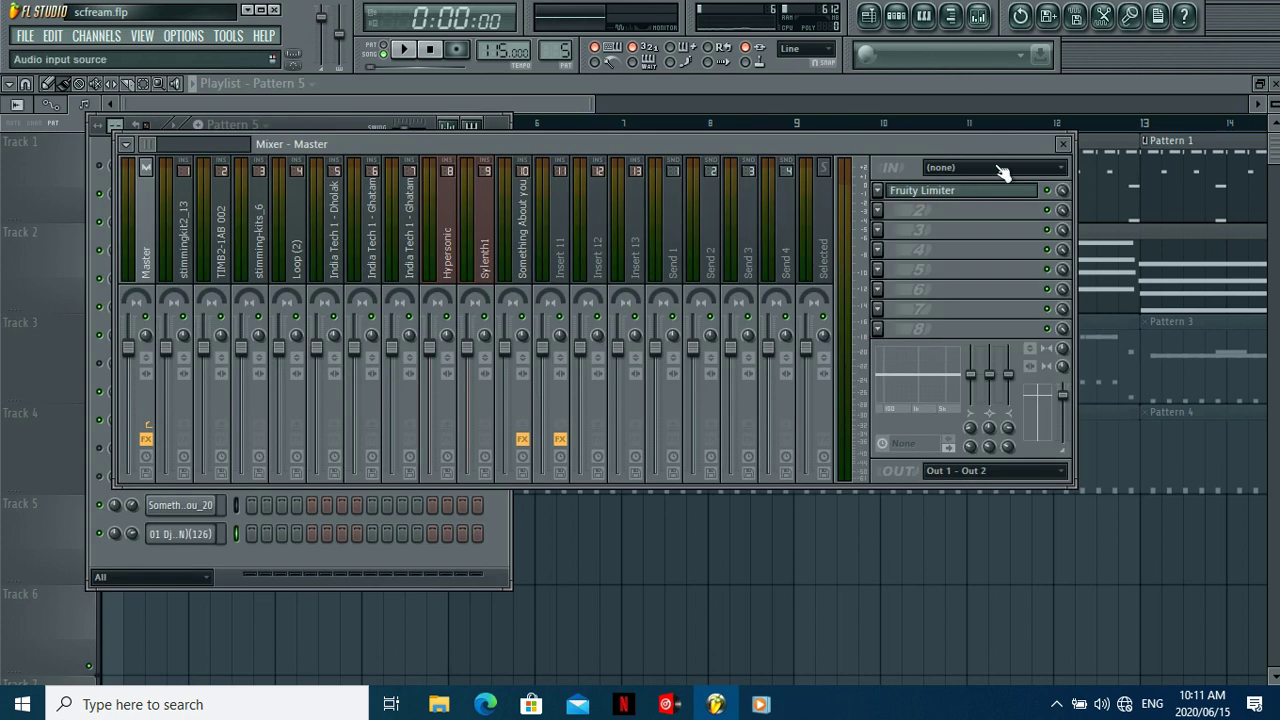
pyautogui.click(965, 200)
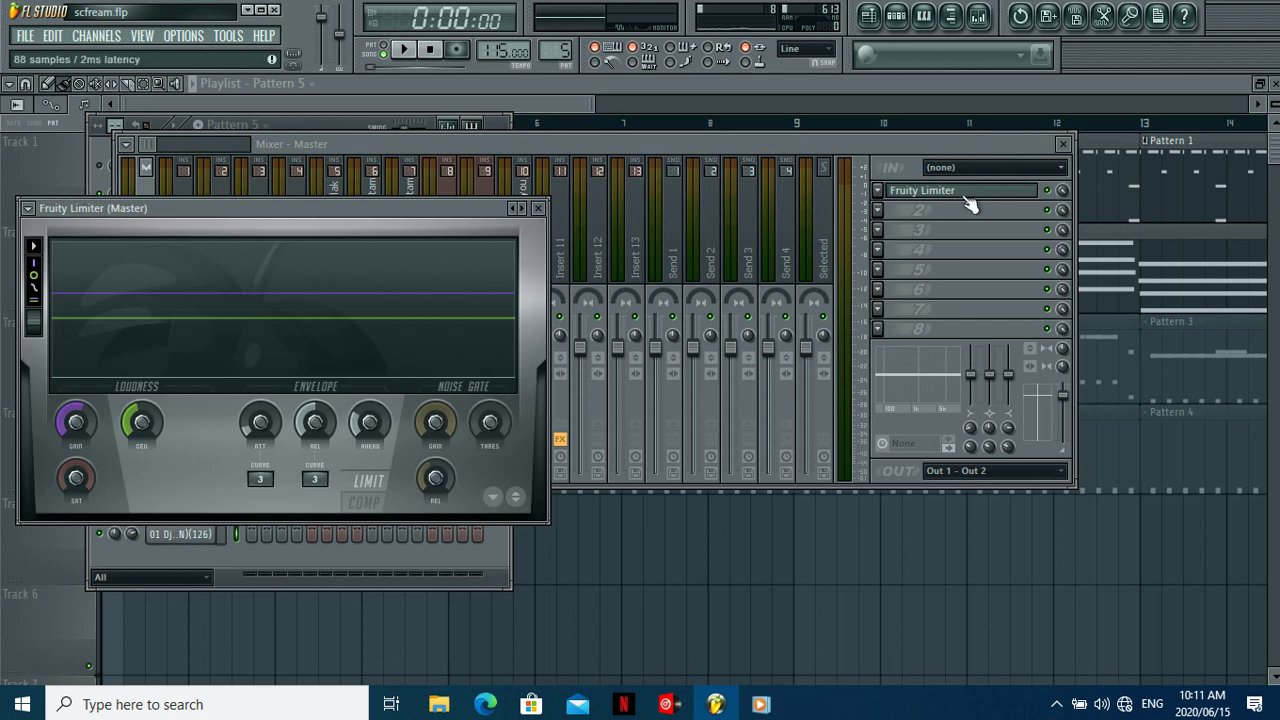
pyautogui.click(612, 140)
pyautogui.click(590, 234)
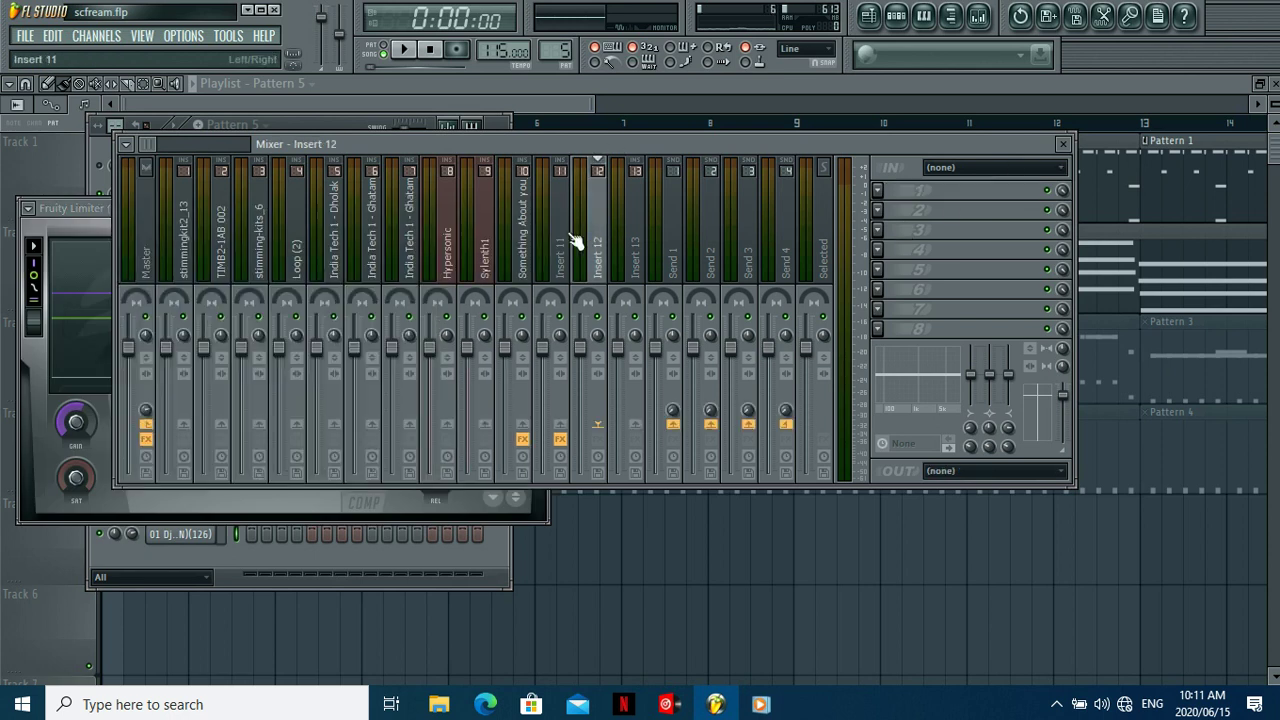
pyautogui.click(562, 245)
pyautogui.doubleClick(940, 195)
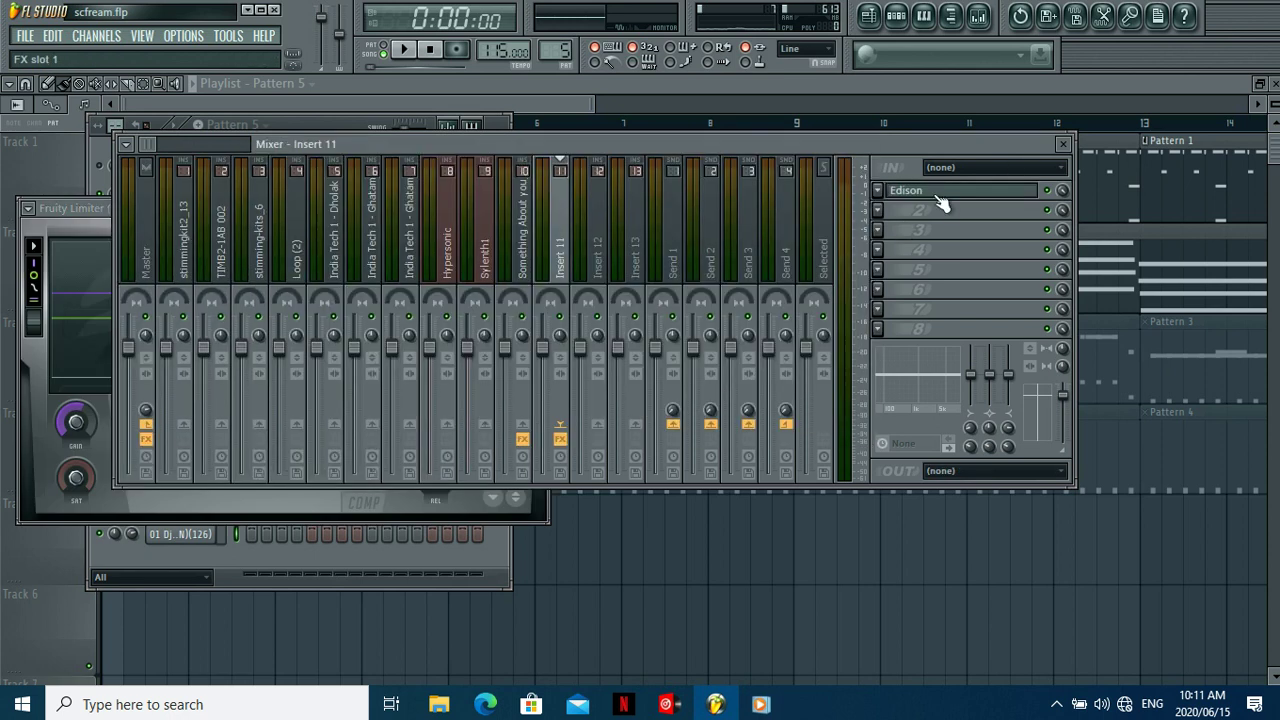
pyautogui.click(940, 195)
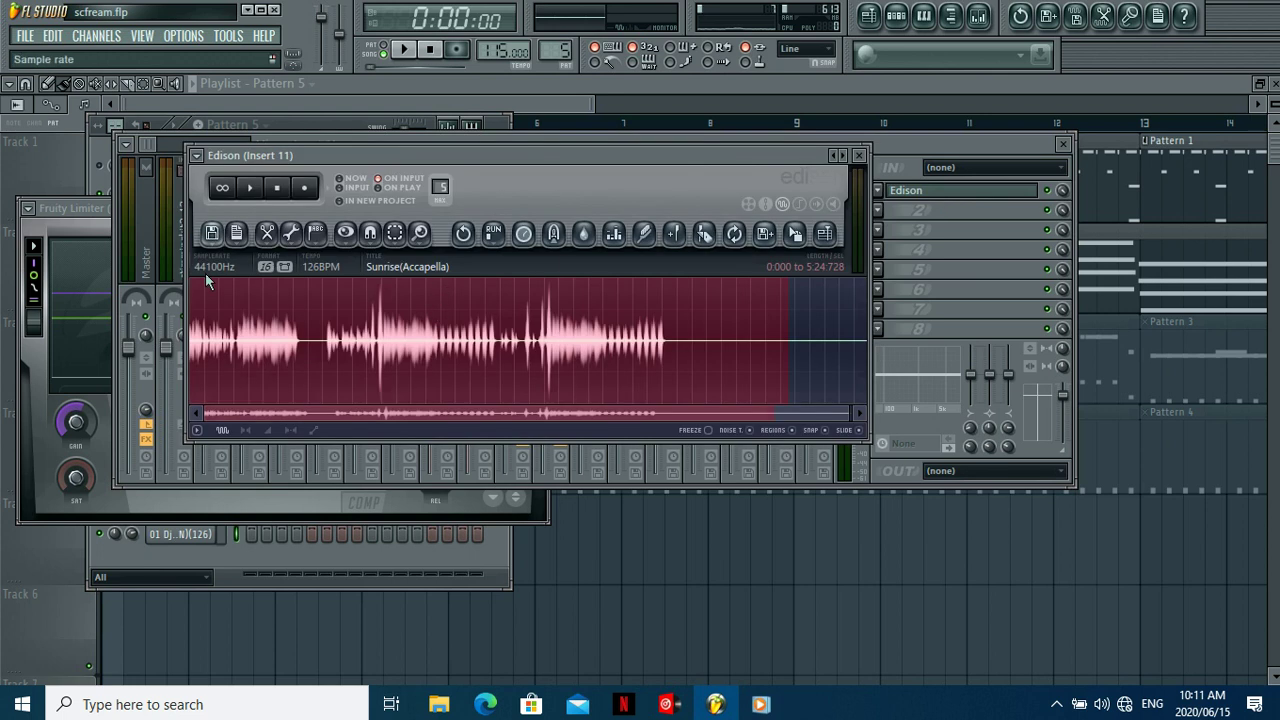
pyautogui.click(385, 268)
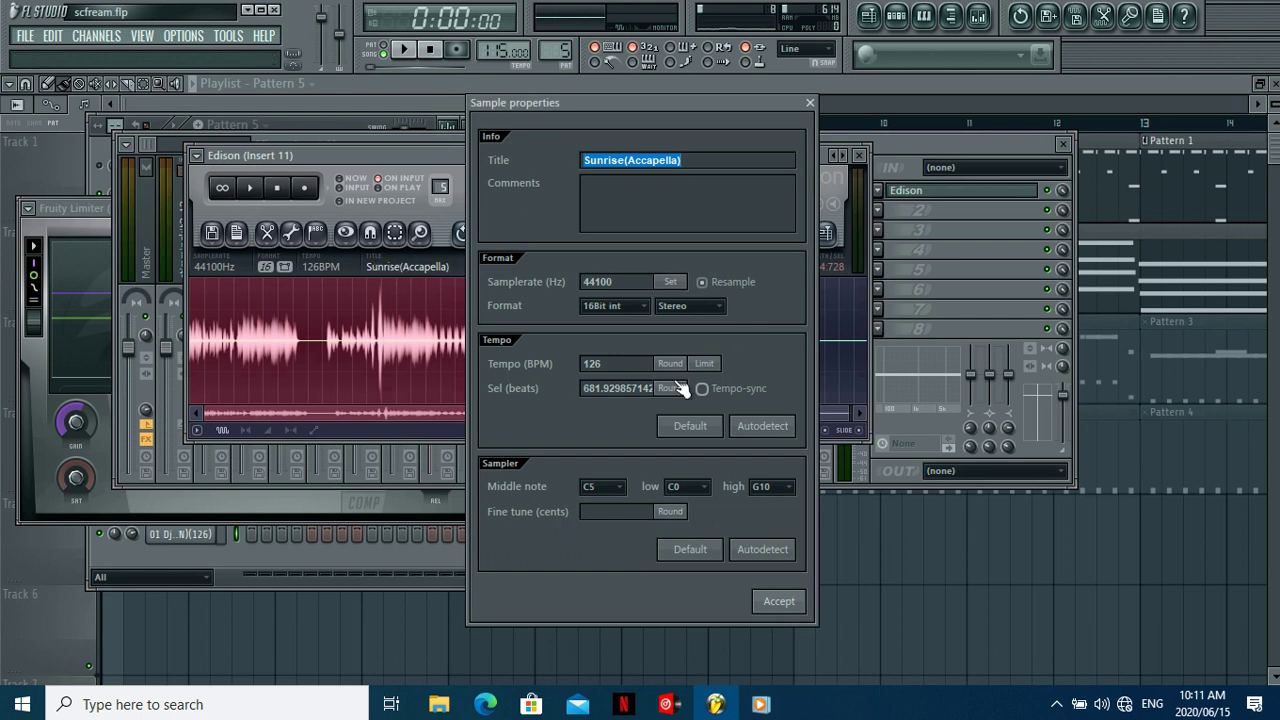
pyautogui.click(781, 601)
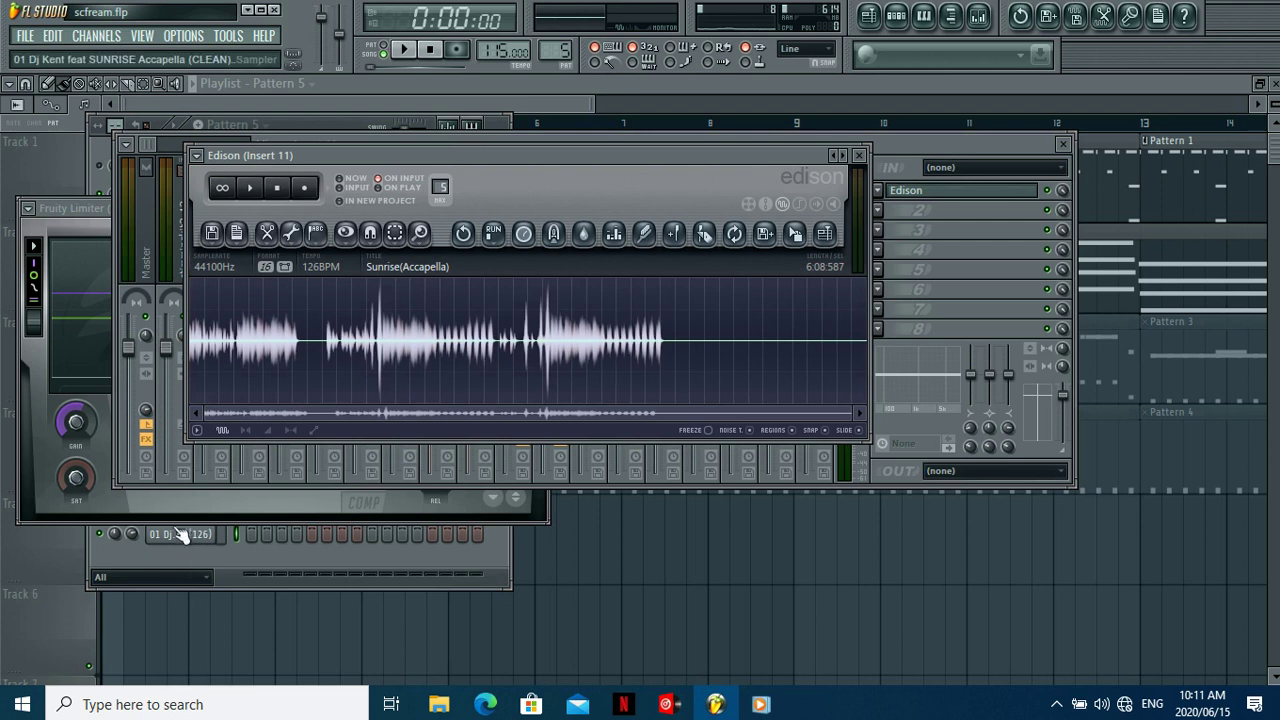
# Step: Set the acapella channel's time stretching method to Resample in its channel settings
pyautogui.click(254, 571)
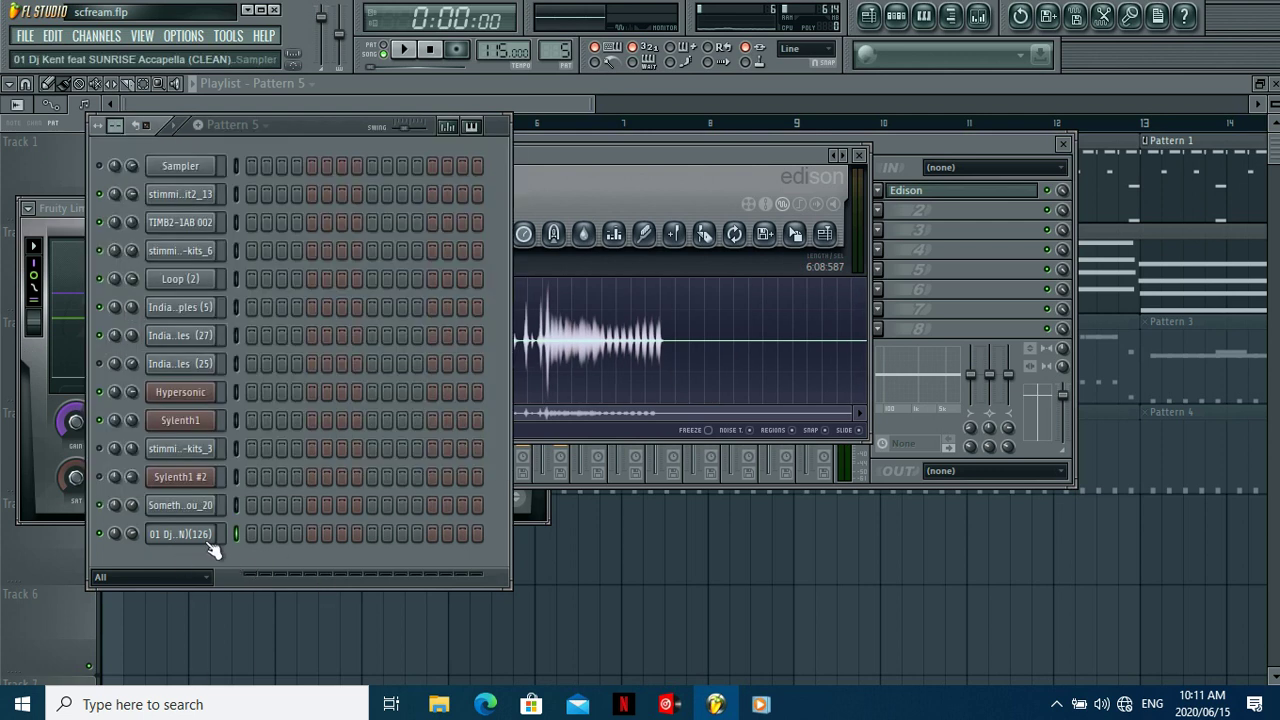
pyautogui.click(205, 534)
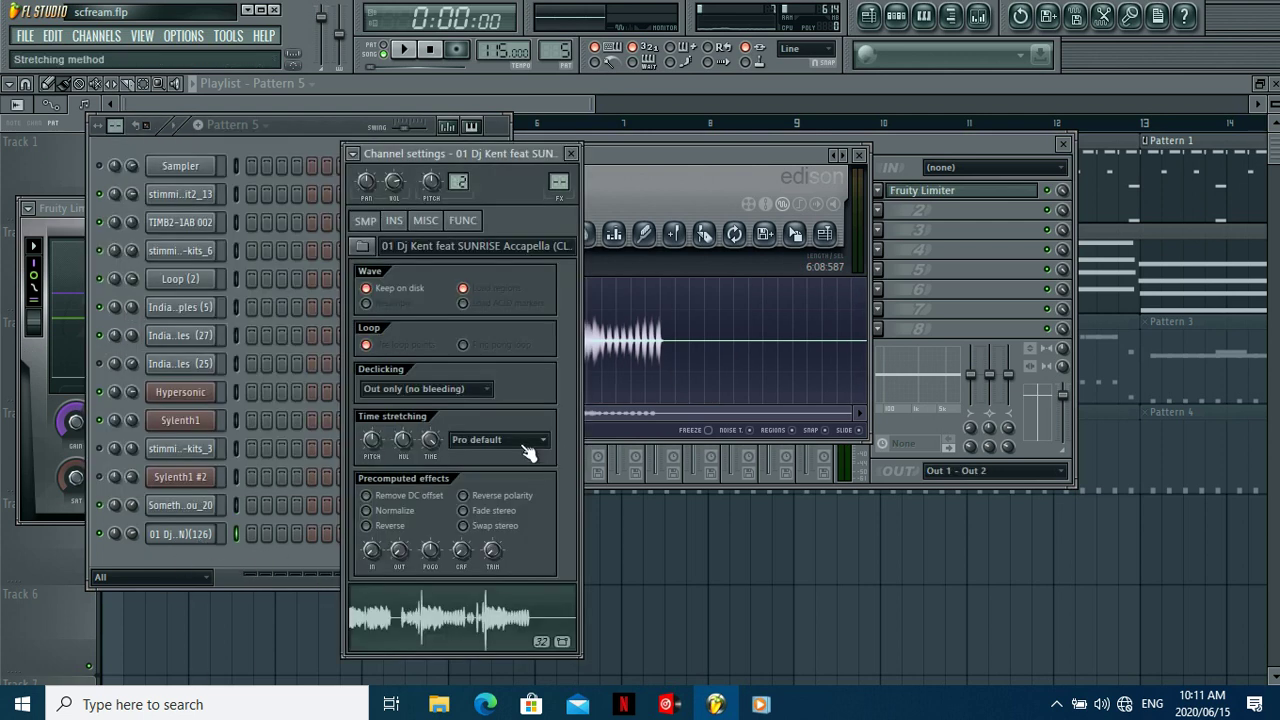
pyautogui.click(510, 441)
pyautogui.click(490, 458)
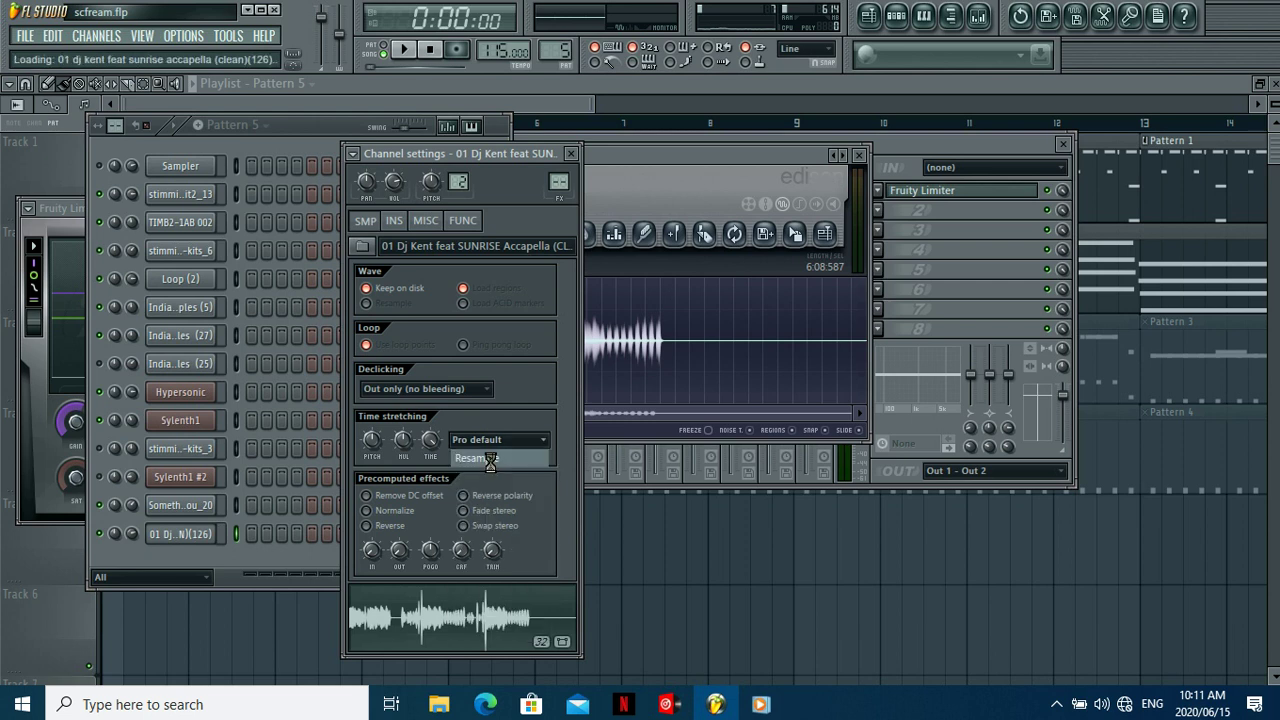
# Step: Activate the acapella channel's first step in Pattern 5 and audition it in pattern mode
pyautogui.click(404, 49)
pyautogui.click(427, 50)
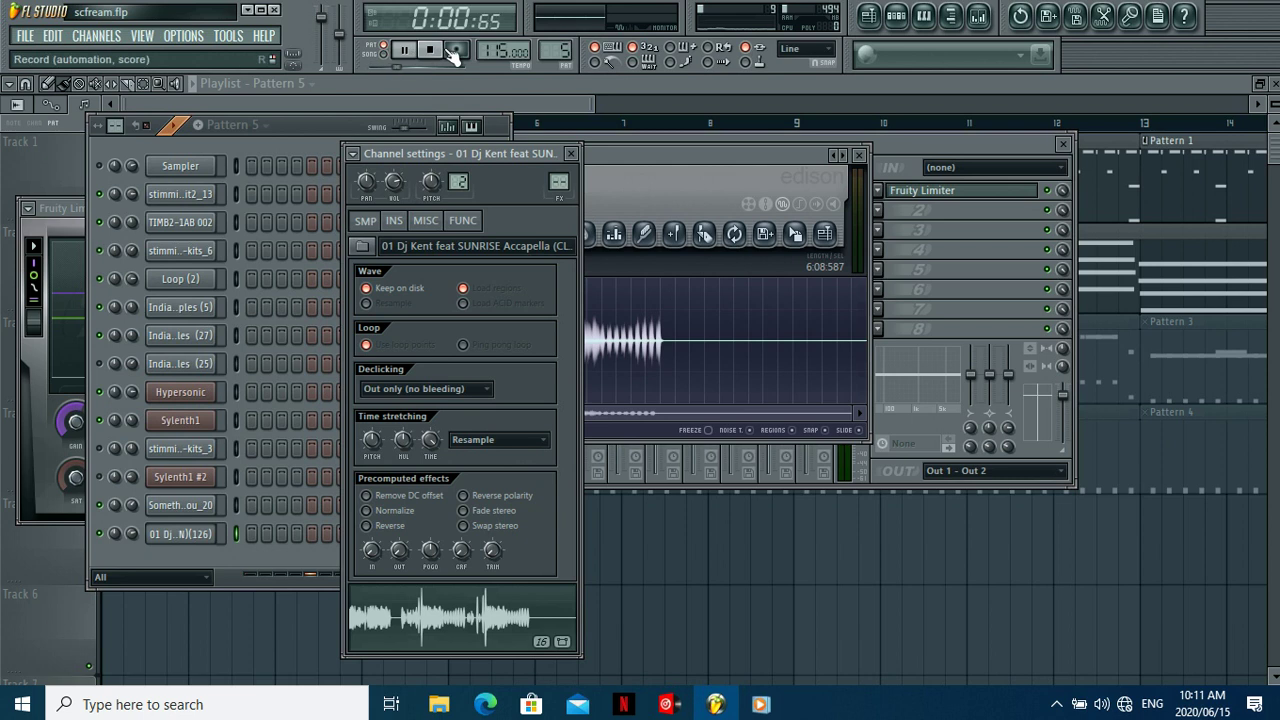
pyautogui.click(251, 533)
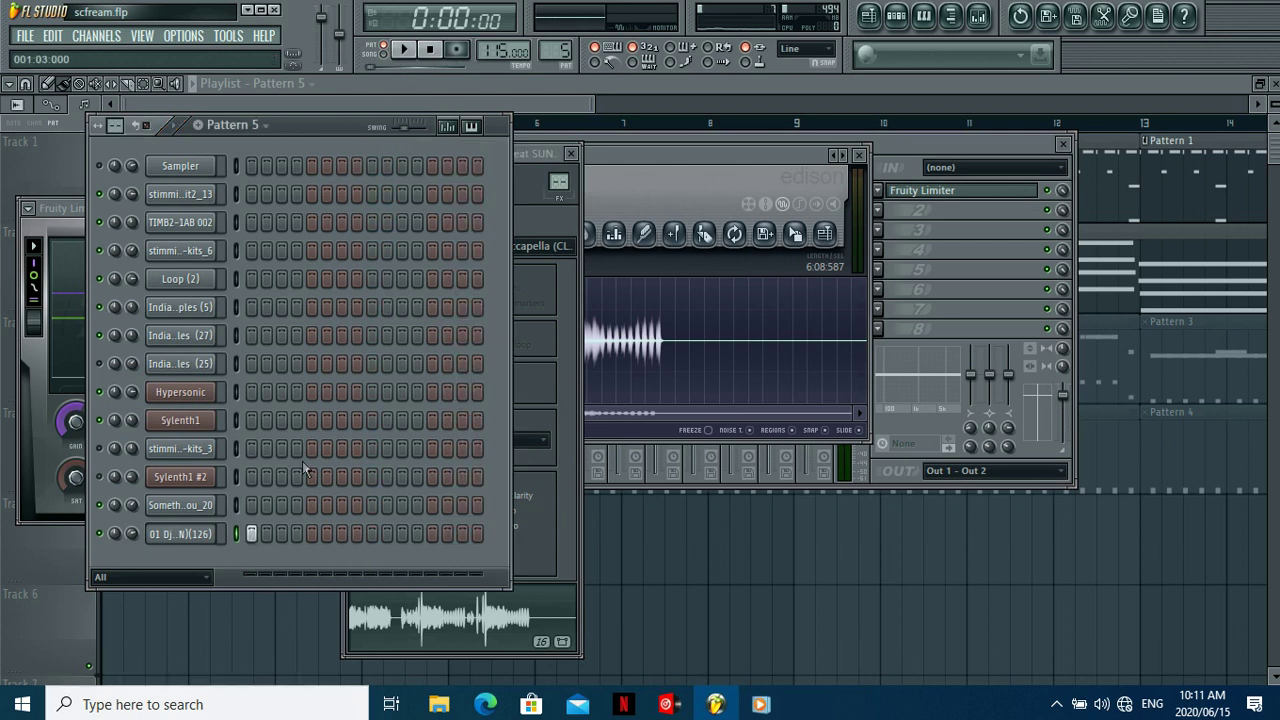
pyautogui.click(404, 50)
pyautogui.click(430, 50)
# Step: Set the acapella channel's stretch time to (none) and audition Pattern 5 briefly
pyautogui.click(556, 474)
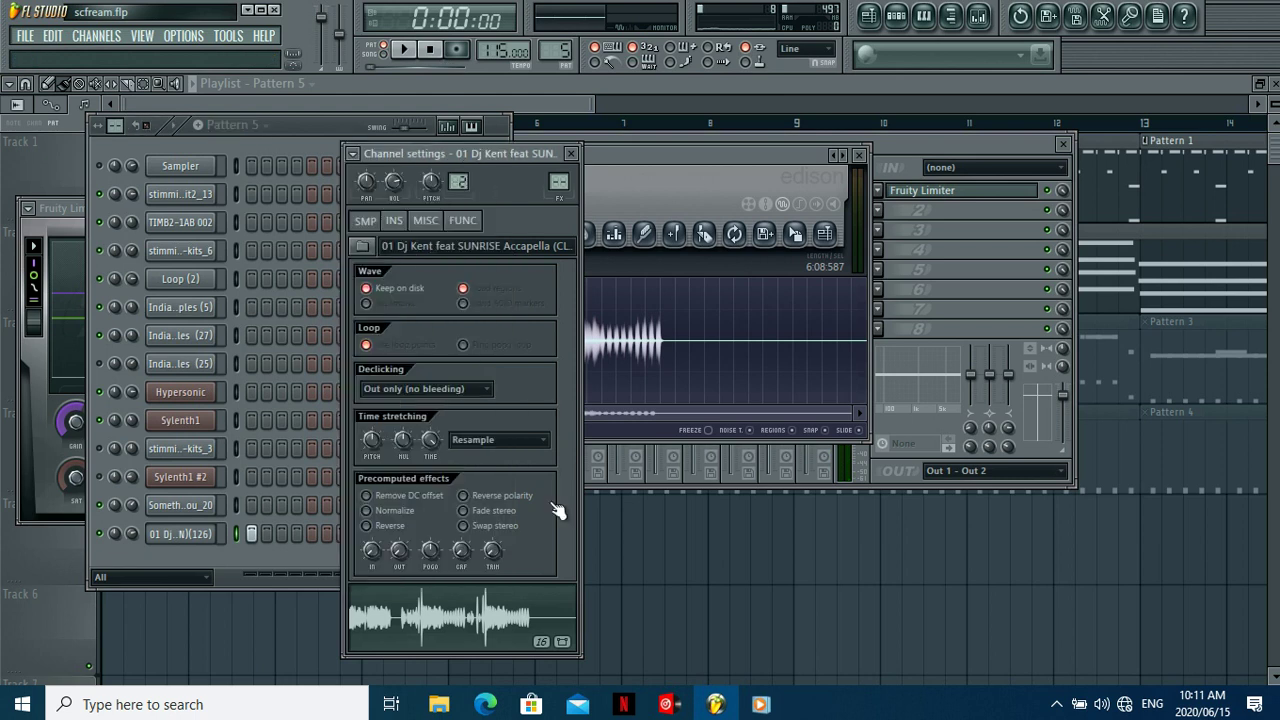
pyautogui.rightClick(434, 441)
pyautogui.click(452, 452)
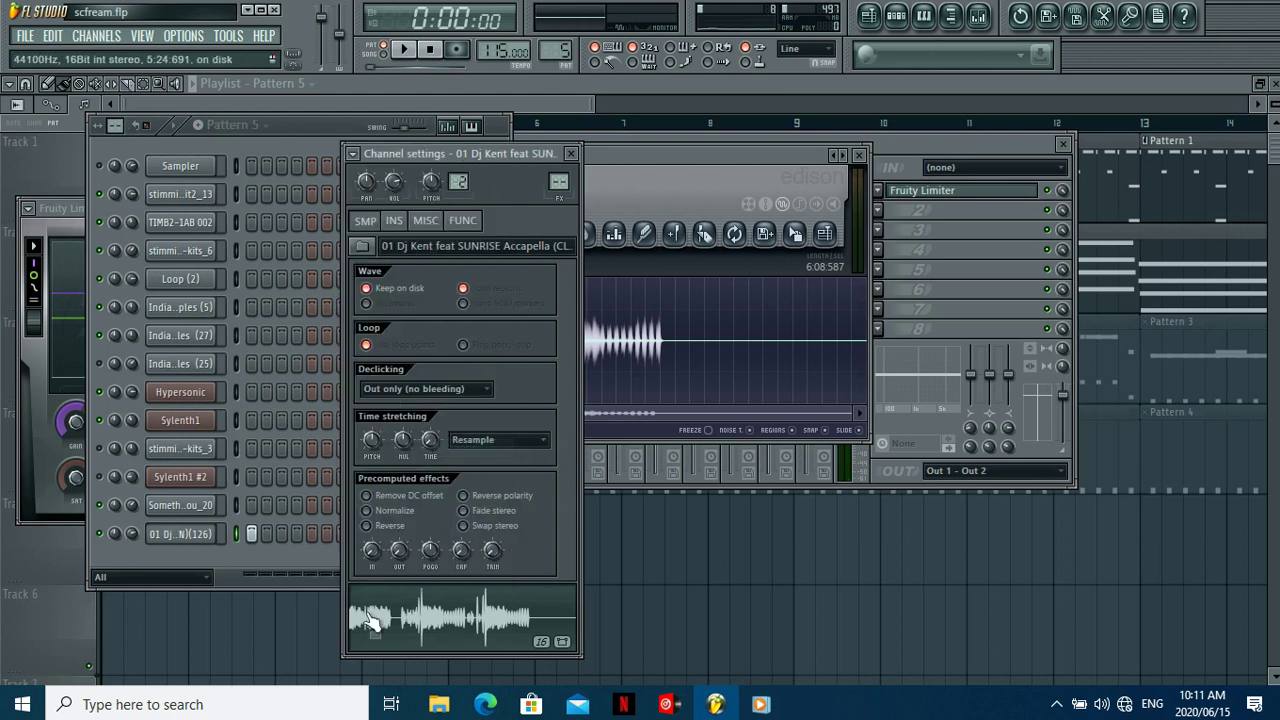
pyautogui.click(408, 52)
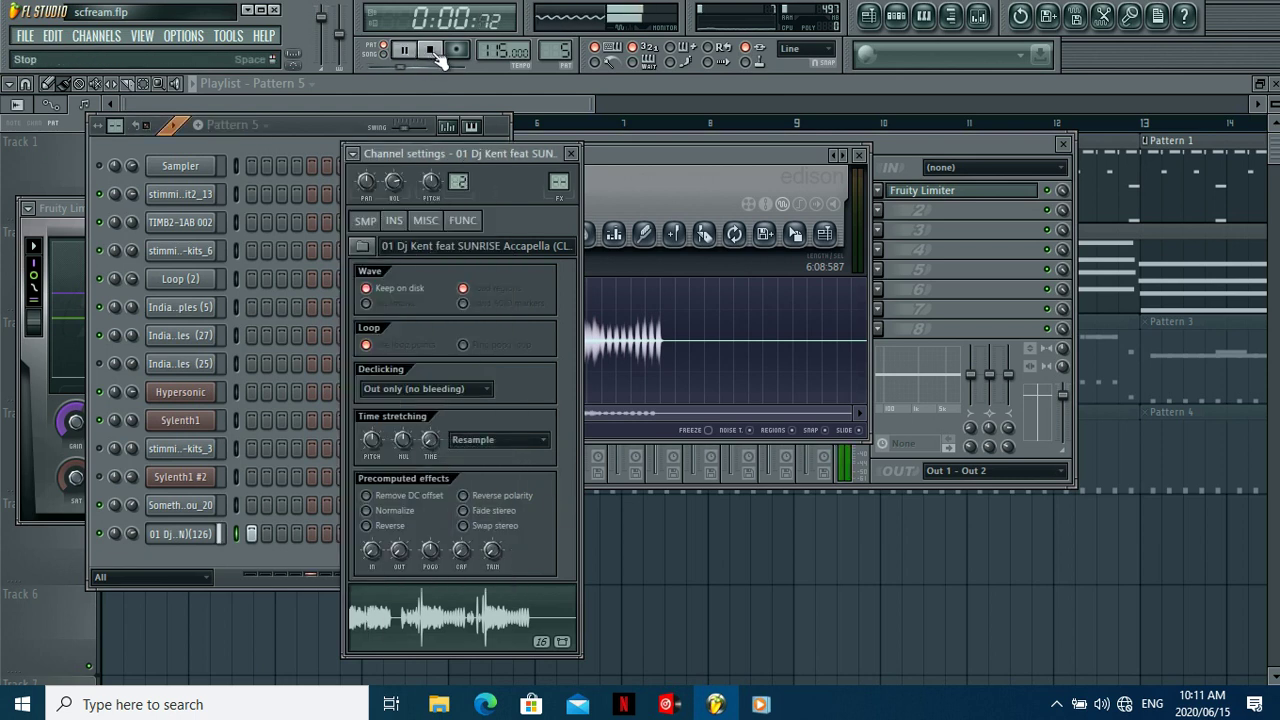
pyautogui.click(437, 52)
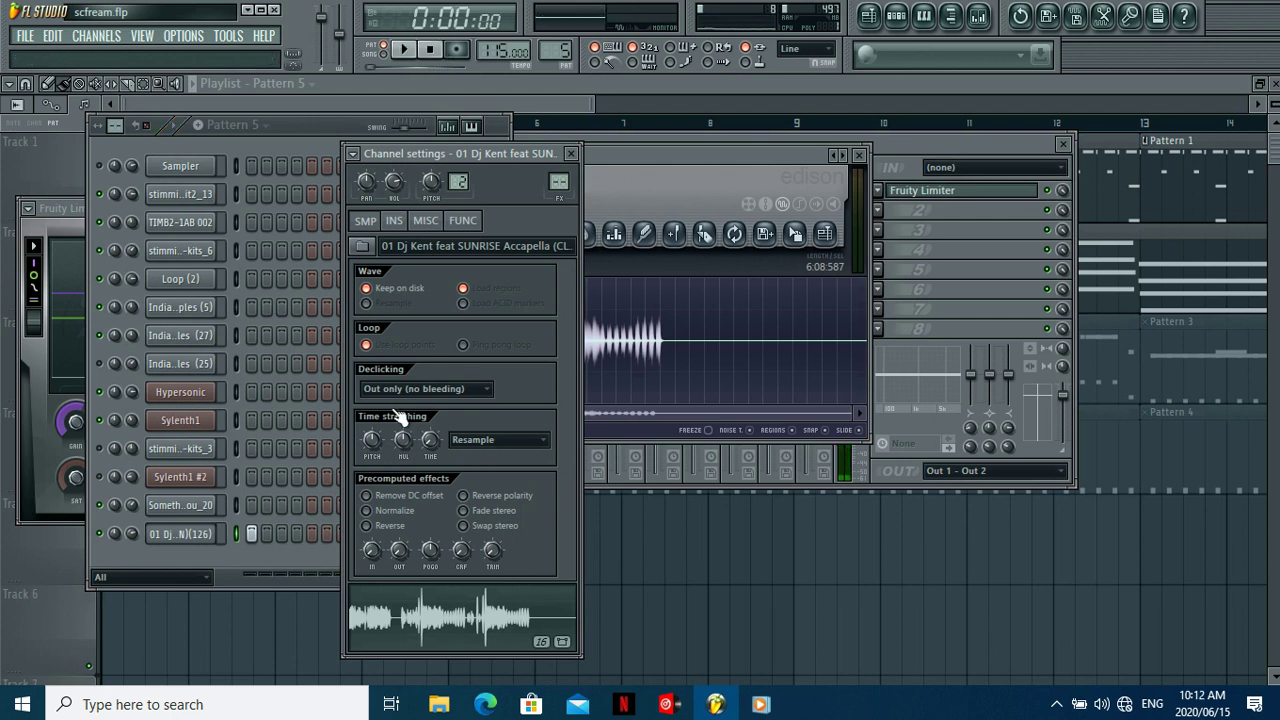
# Step: Review the acapella channel's stretching method and stretch time options, and close its channel settings
pyautogui.click(500, 445)
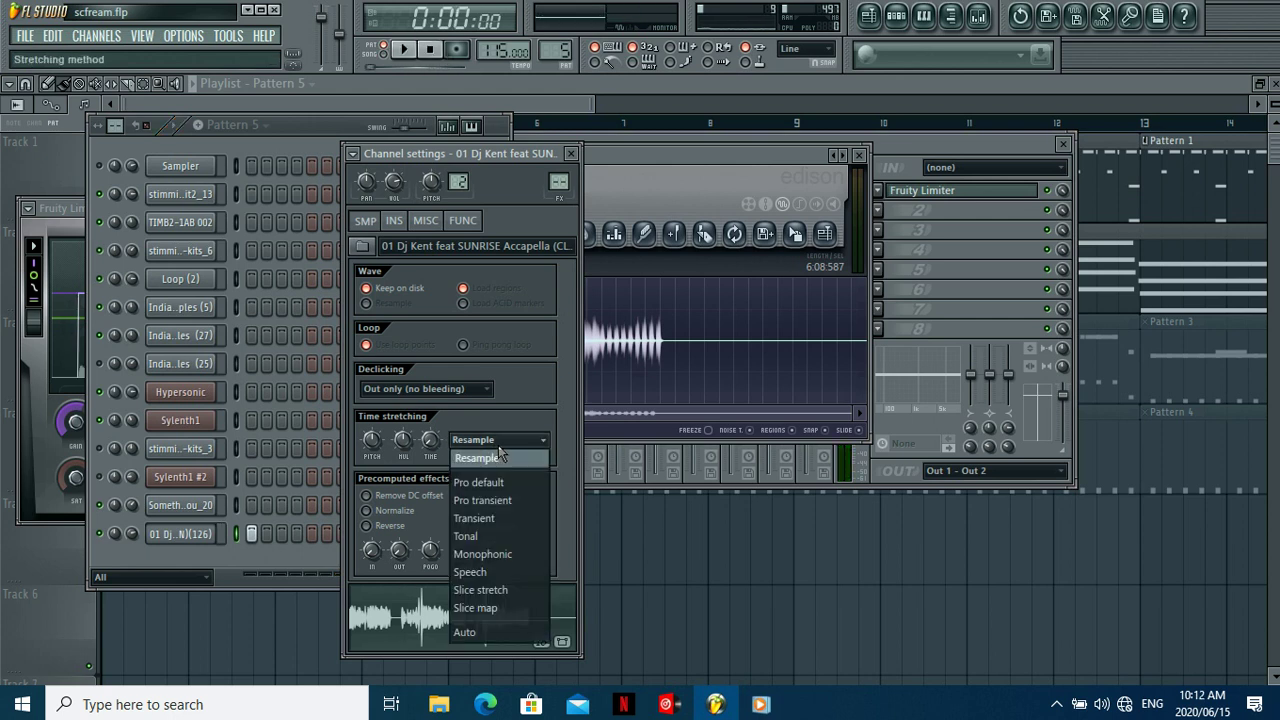
pyautogui.rightClick(431, 443)
pyautogui.click(431, 443)
pyautogui.rightClick(434, 447)
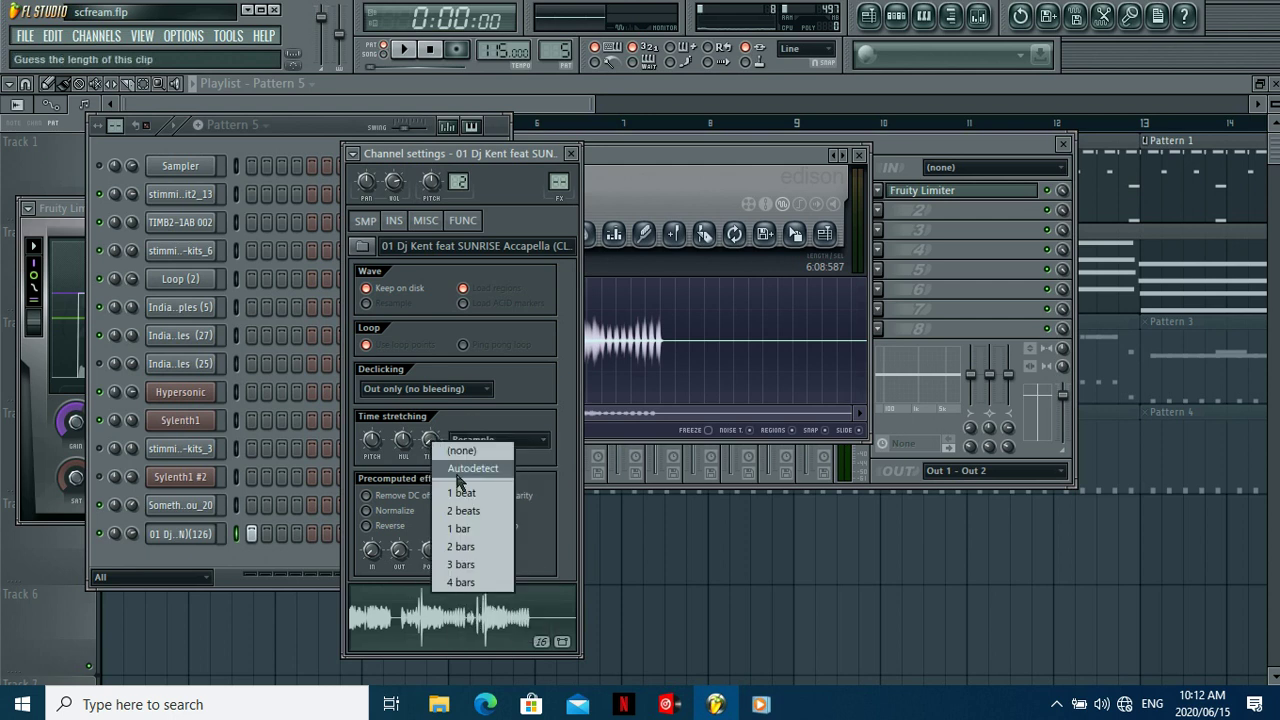
pyautogui.click(571, 154)
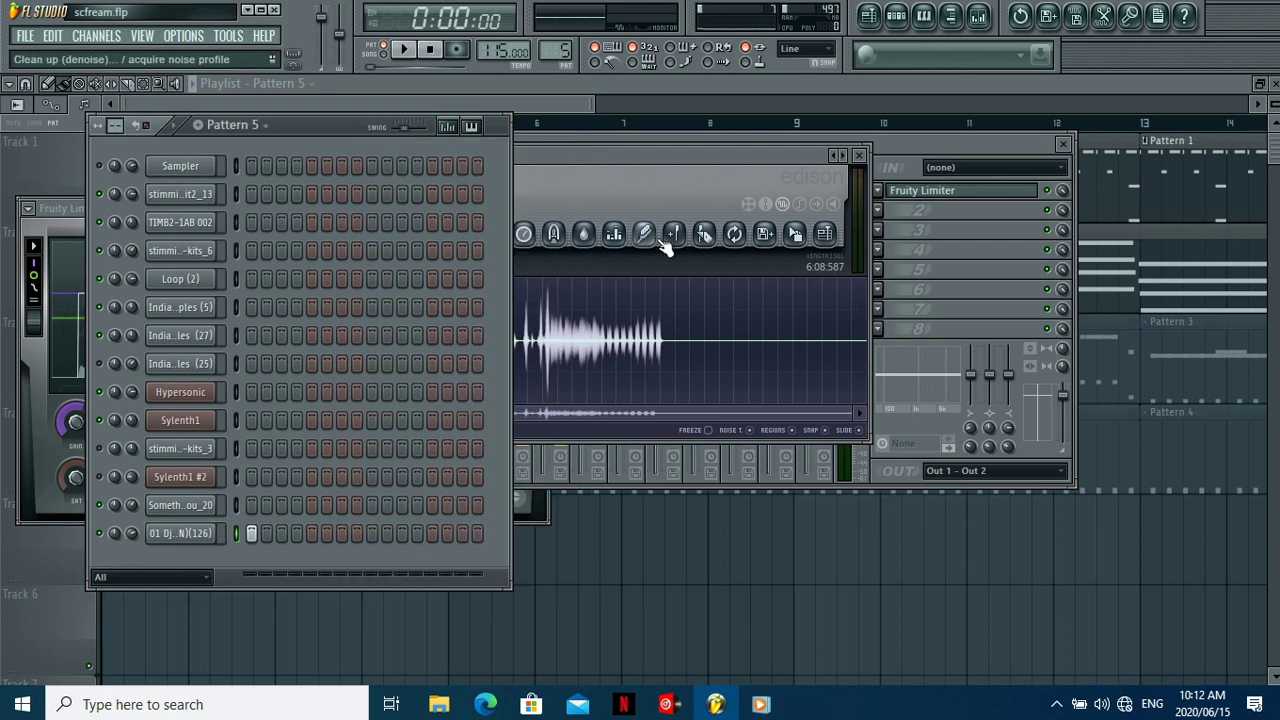
# Step: Return to Edison, review the acapella's tempo and length in beats, and close the sample properties without changes
pyautogui.click(622, 167)
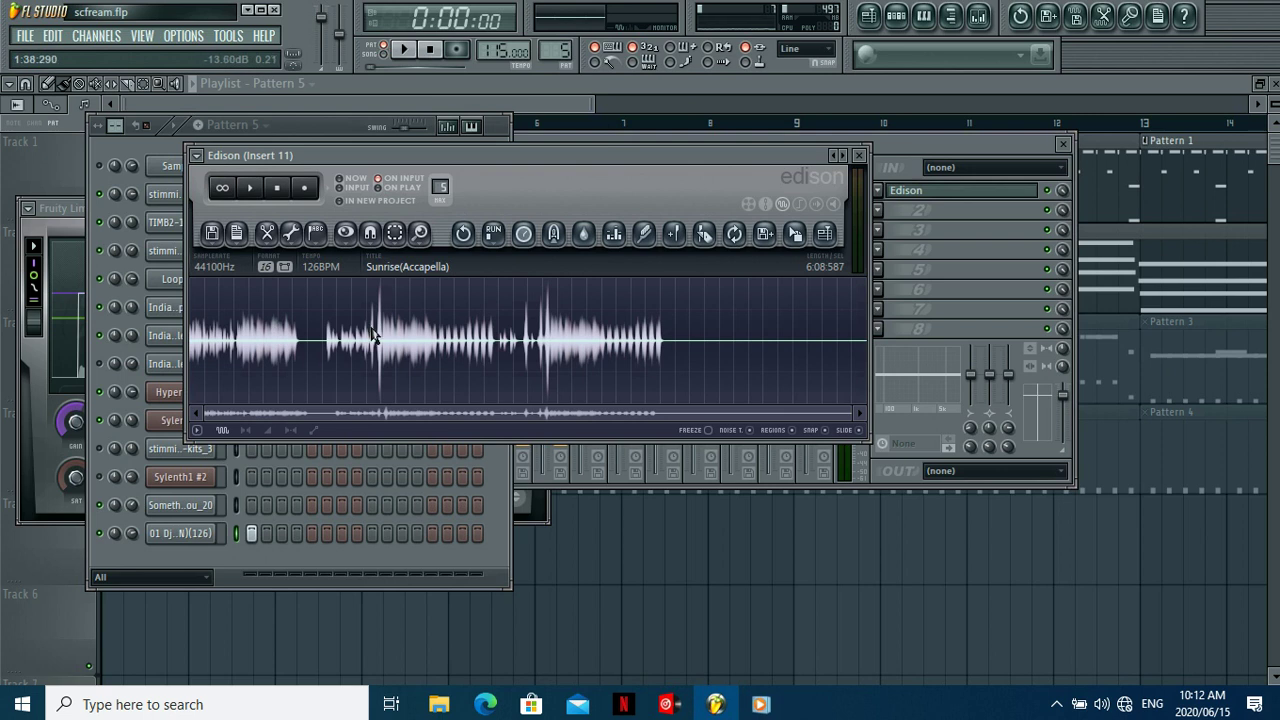
pyautogui.click(414, 272)
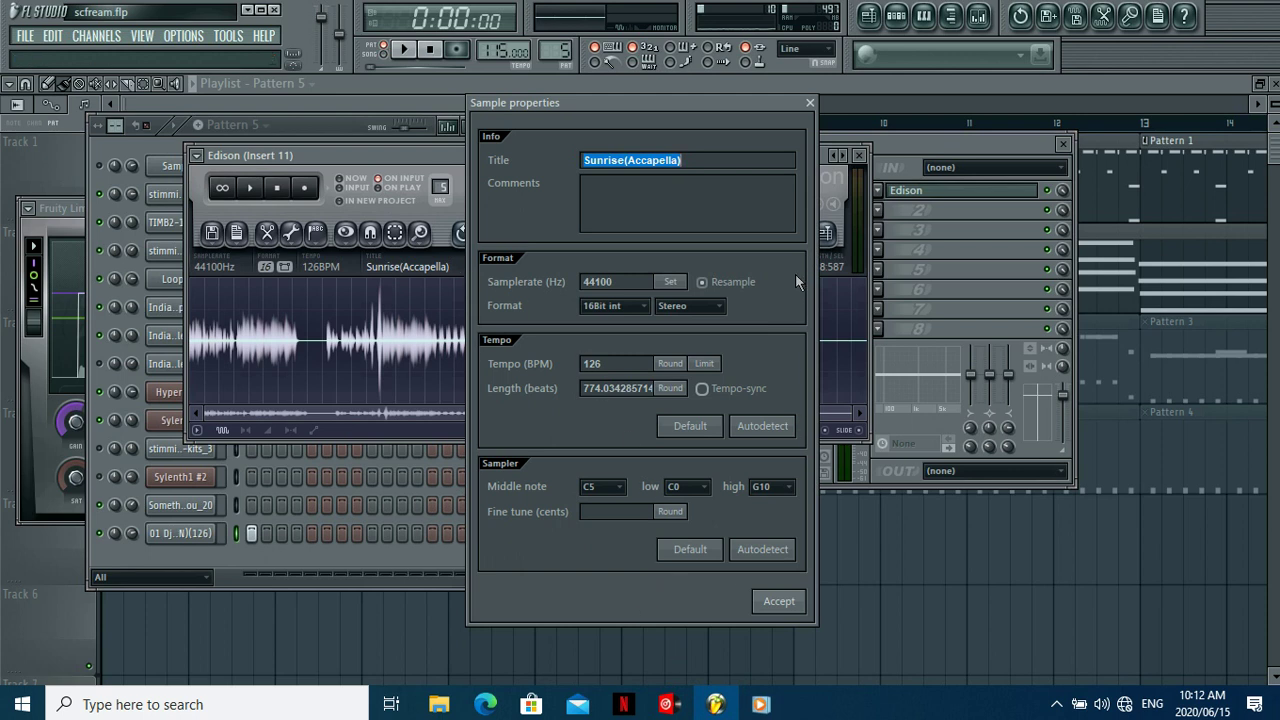
pyautogui.click(811, 106)
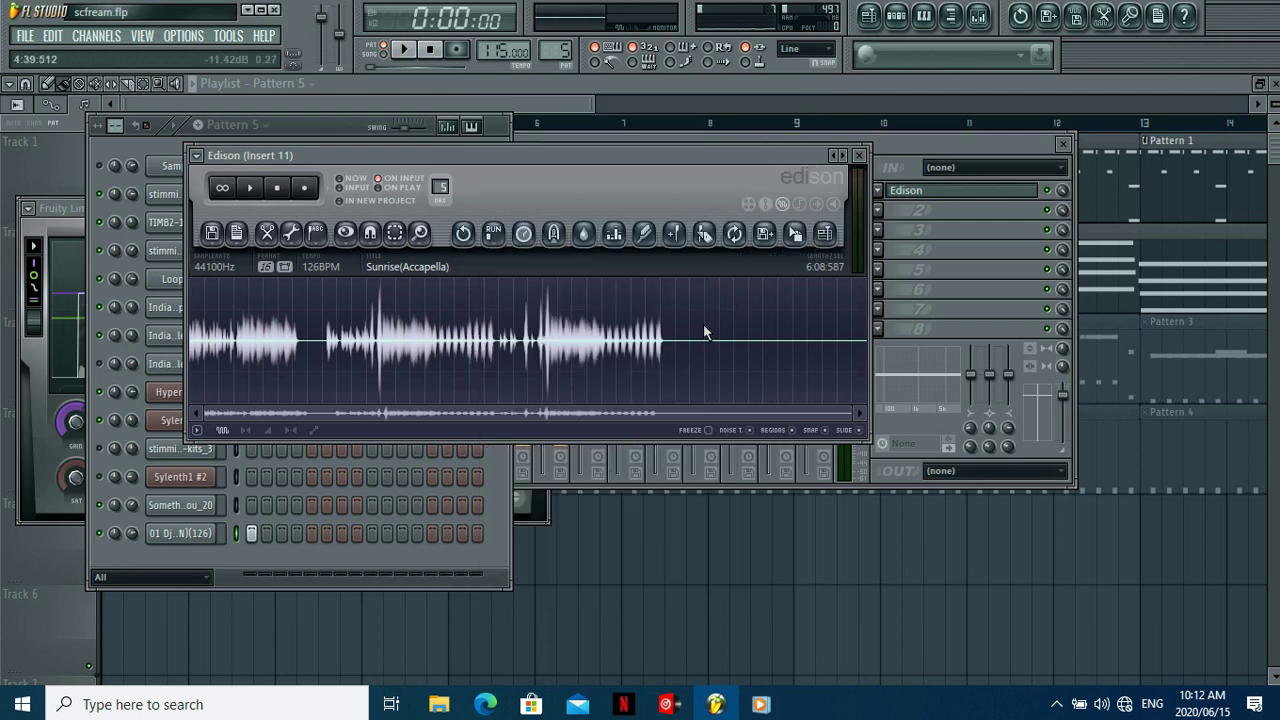